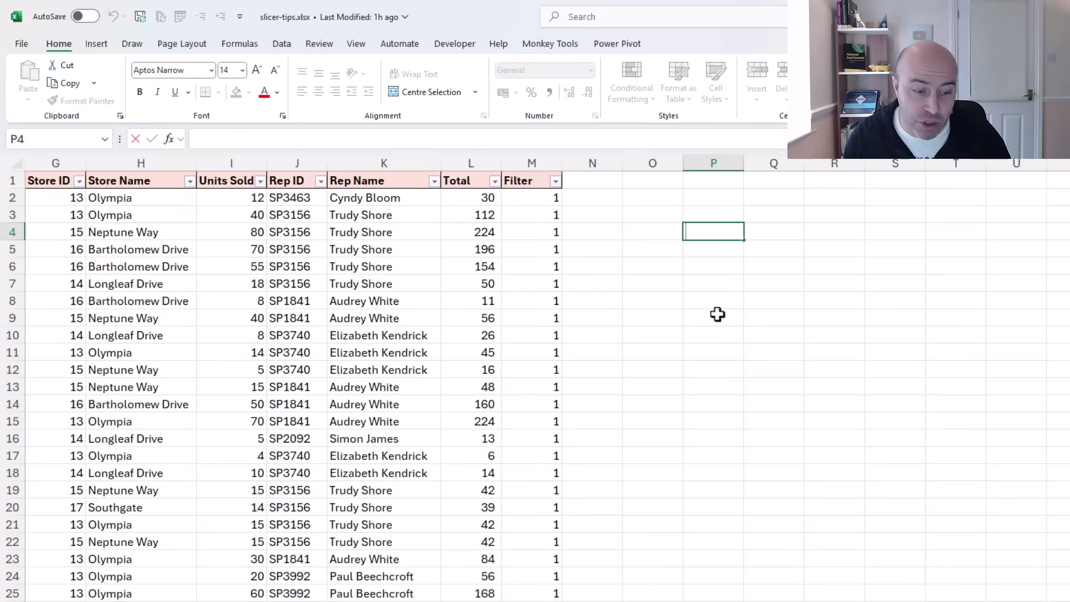
Step: Bring up the Windows emoji picker over the store Total Sales pivot sheet
key("super+period")
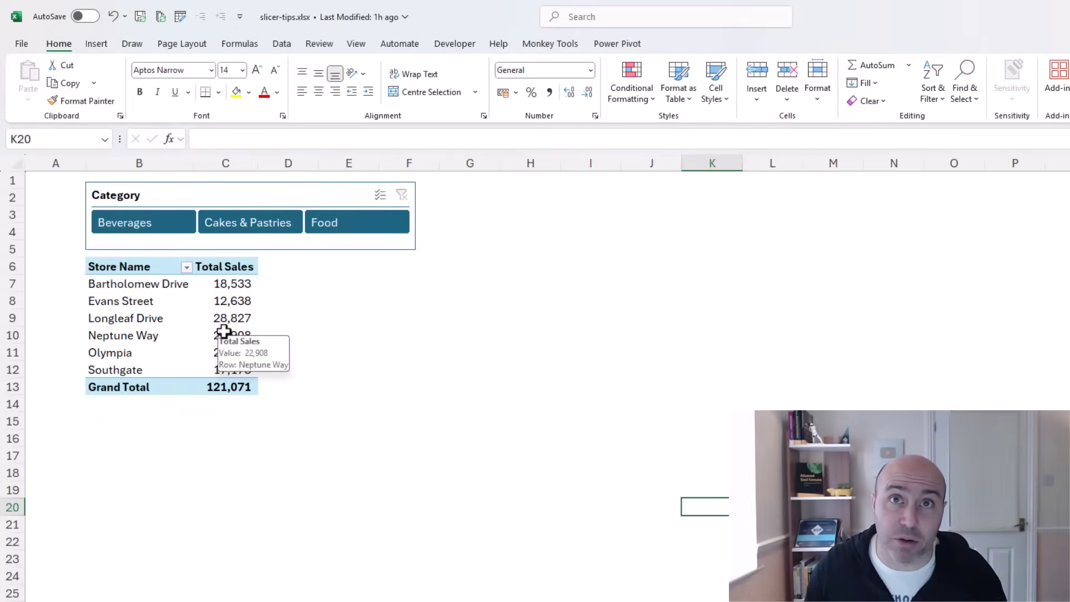
Step: Delete the Category slicer and insert a Category Icon slicer for the pivot table
left_click(194, 188)
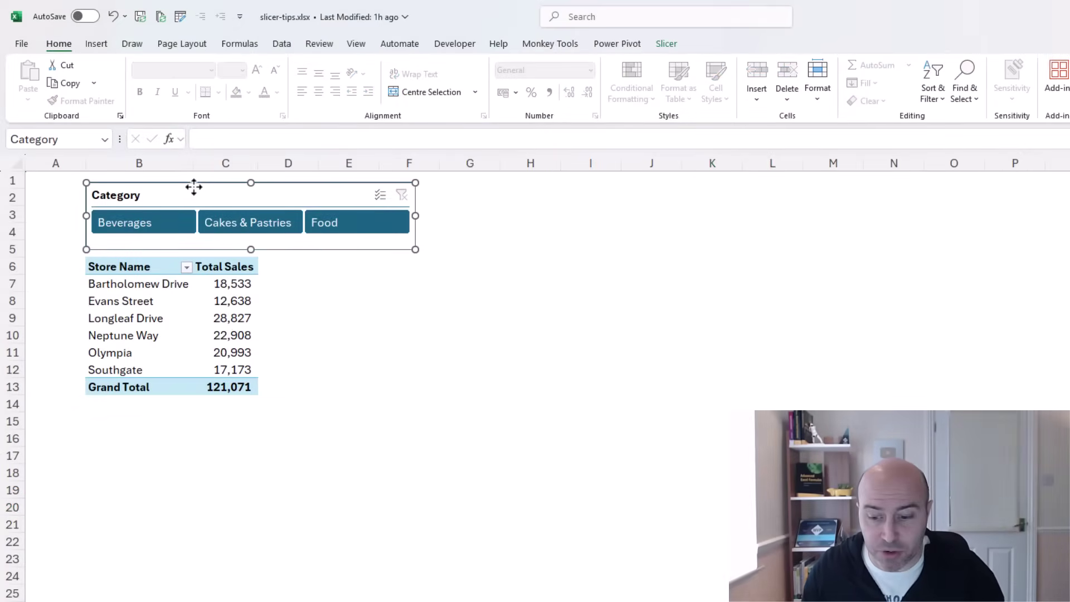
key("Delete")
left_click(168, 305)
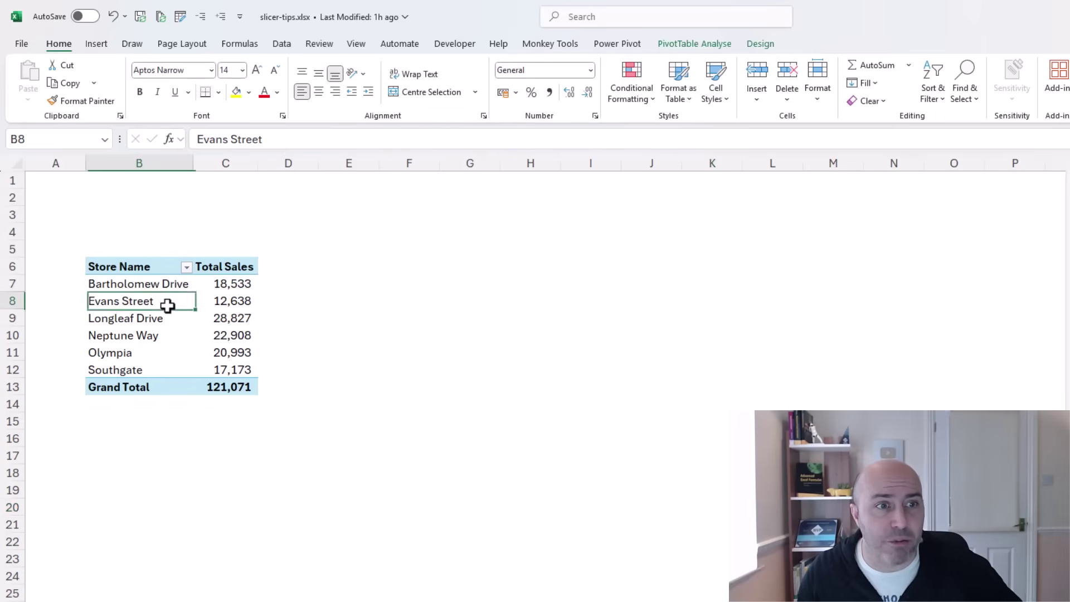
left_click(671, 47)
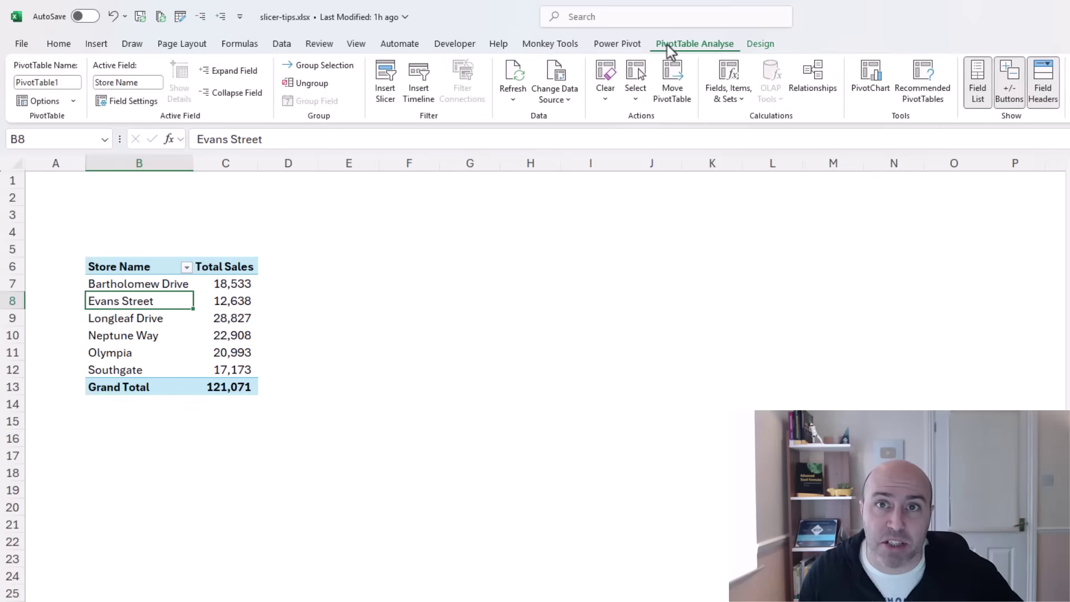
left_click(395, 92)
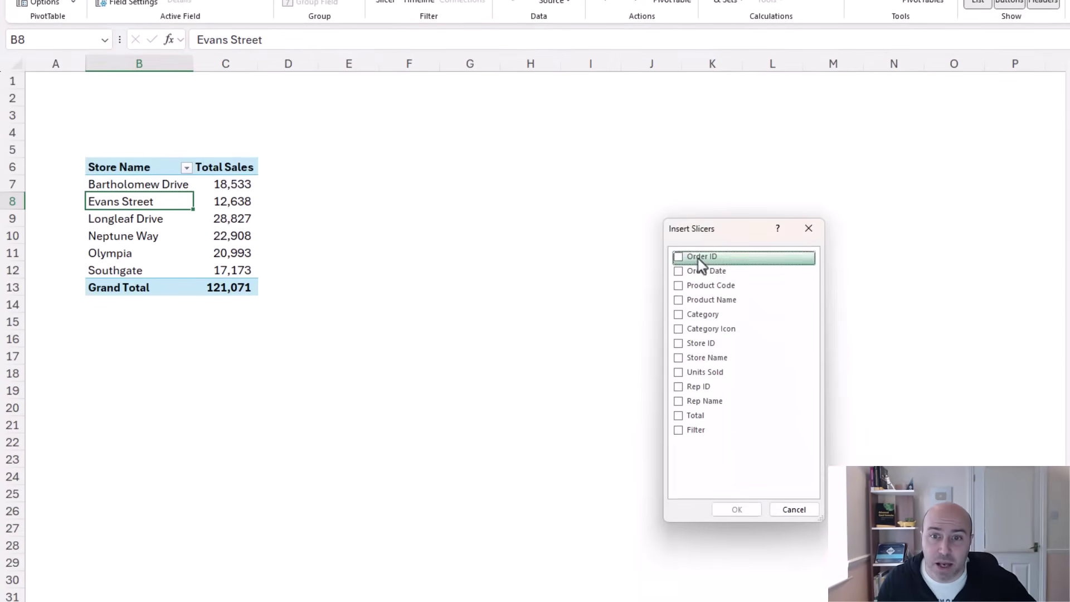
left_click(680, 331)
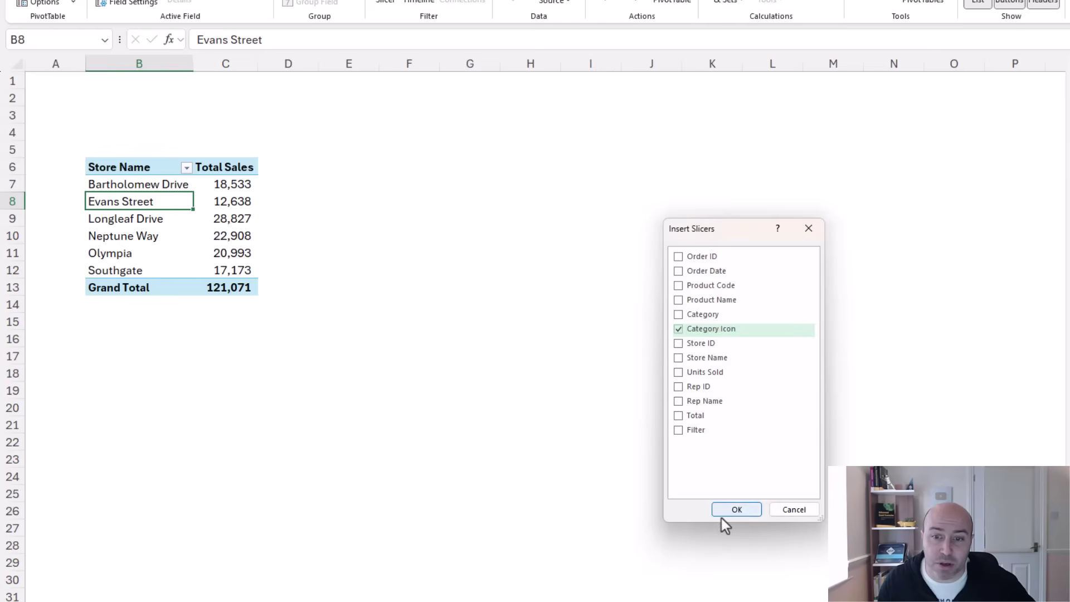
left_click(725, 510)
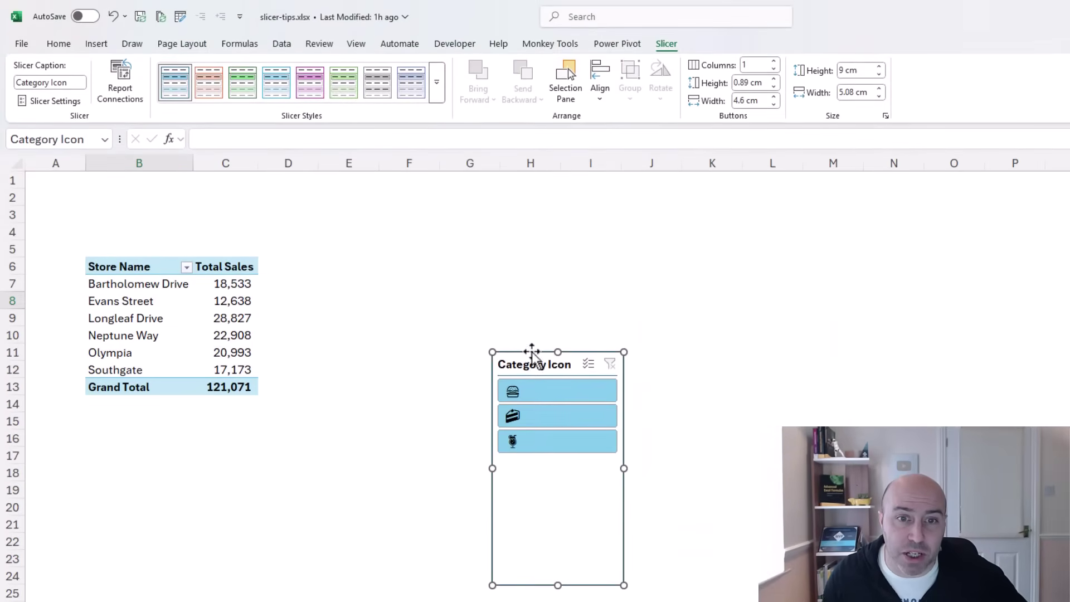
Step: Shorten the slicer to its three buttons, widen column A, and place the slicer there beside the pivot
left_click_drag(531, 352, 353, 233)
left_click_drag(379, 467, 377, 349)
left_click_drag(86, 163, 133, 165)
left_click_drag(387, 237, 48, 248)
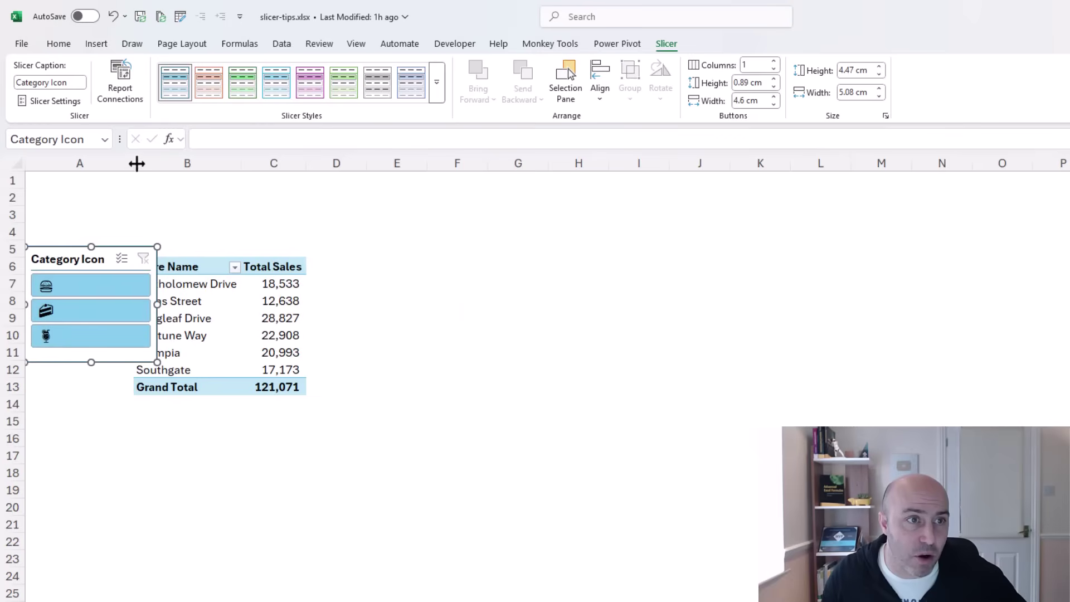
left_click_drag(136, 163, 167, 164)
left_click_drag(131, 248, 136, 261)
Step: Apply a dark blue slicer style and make the Category Icon slicer narrower
left_click(439, 97)
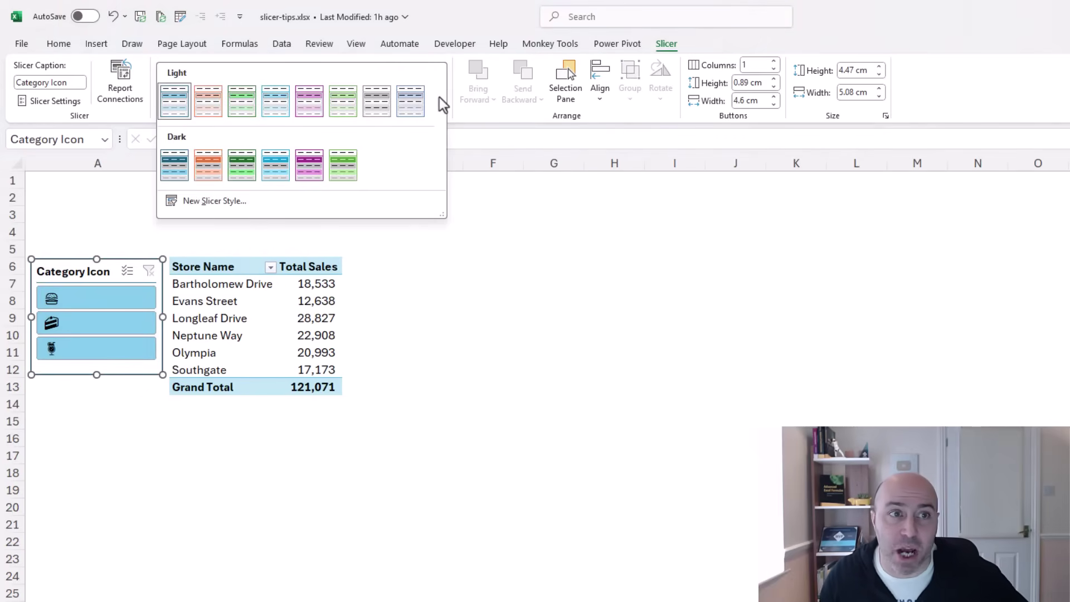
left_click(173, 165)
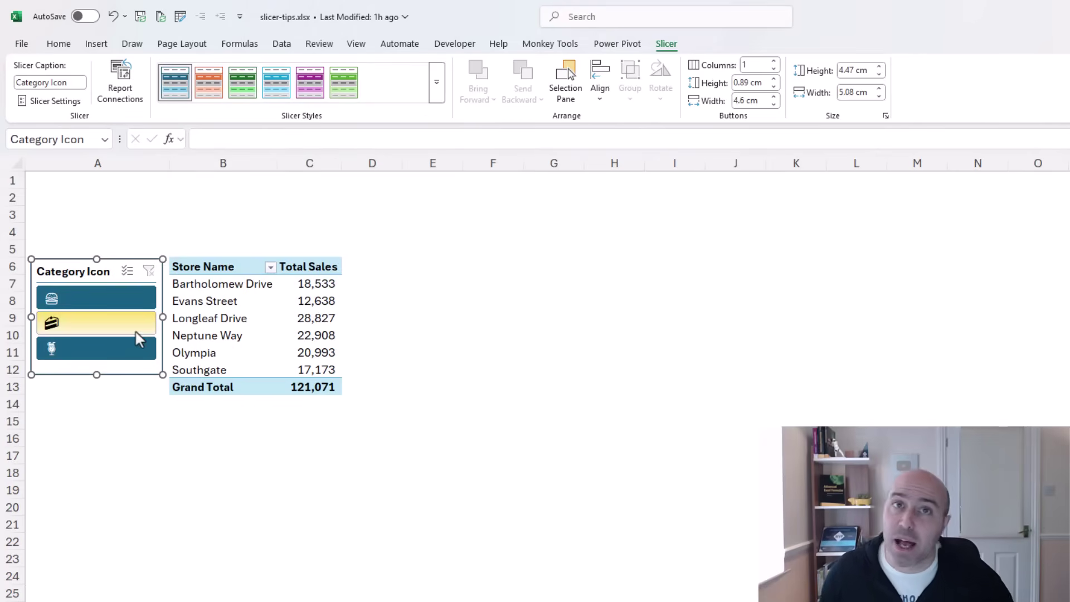
left_click_drag(162, 317, 130, 317)
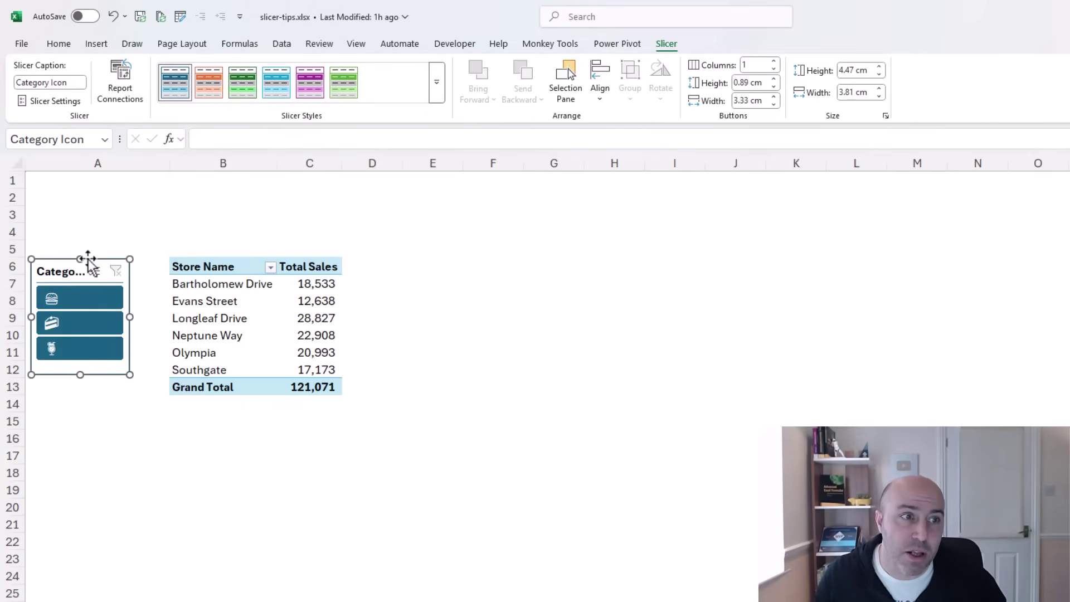
left_click_drag(87, 263, 102, 263)
Step: Try the cake, drink and burger buttons, ending with the pivot filtered to drink (27,285)
left_click(99, 323)
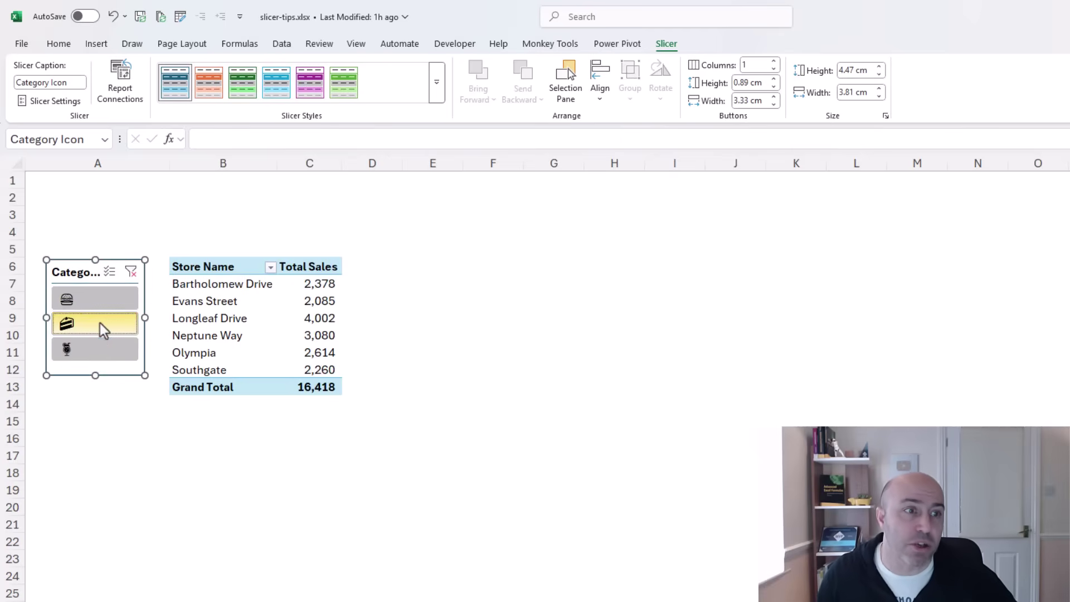
left_click(104, 350)
left_click(113, 305)
left_click(115, 340)
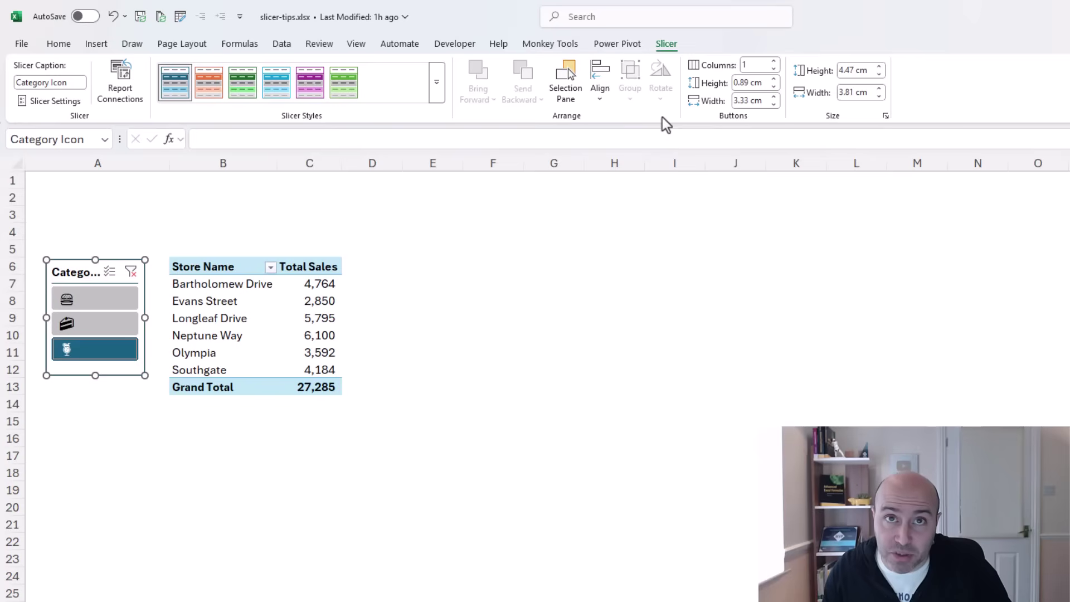
Step: Lay the slicer buttons out in 3 columns and resize the slicer to a single row
left_click(773, 62)
left_click(773, 61)
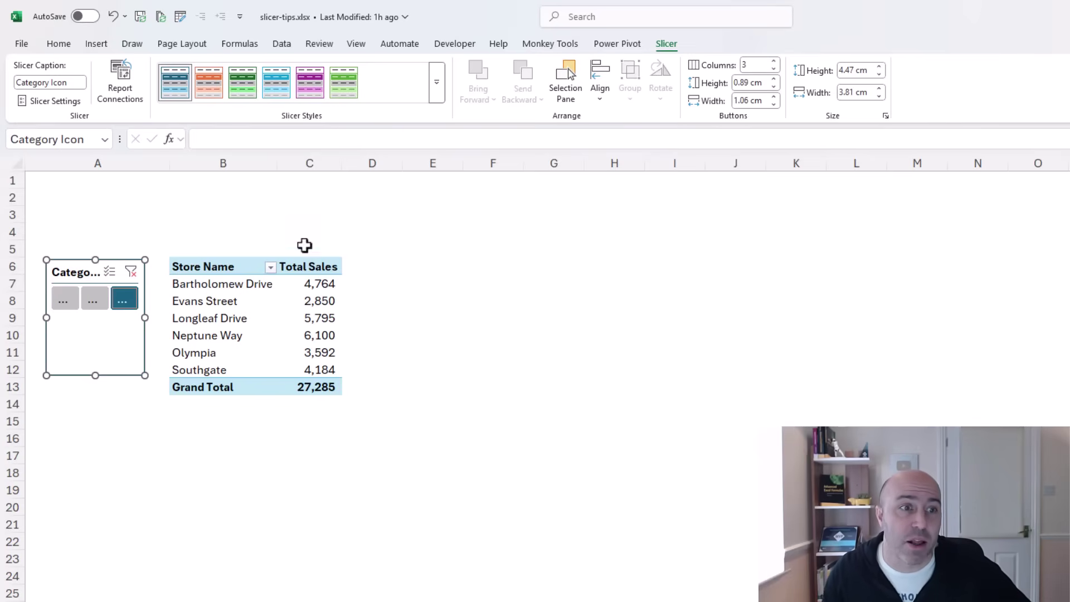
left_click_drag(145, 318, 249, 318)
left_click_drag(148, 375, 158, 323)
Step: Move the slicer above the pivot, narrow column A, and filter to the cake category
left_click_drag(188, 262, 297, 193)
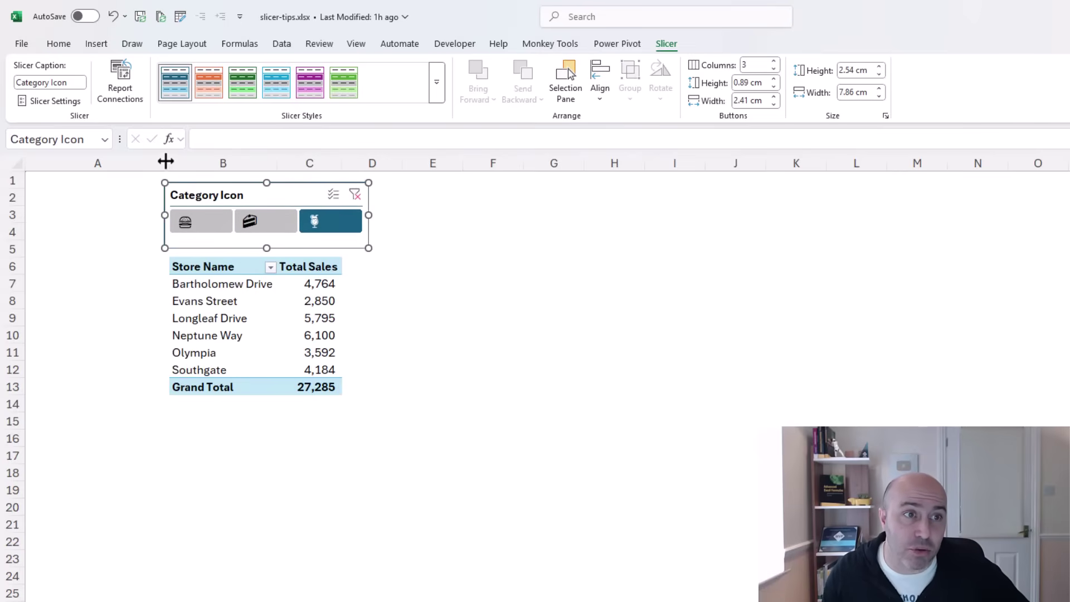
left_click_drag(166, 161, 87, 162)
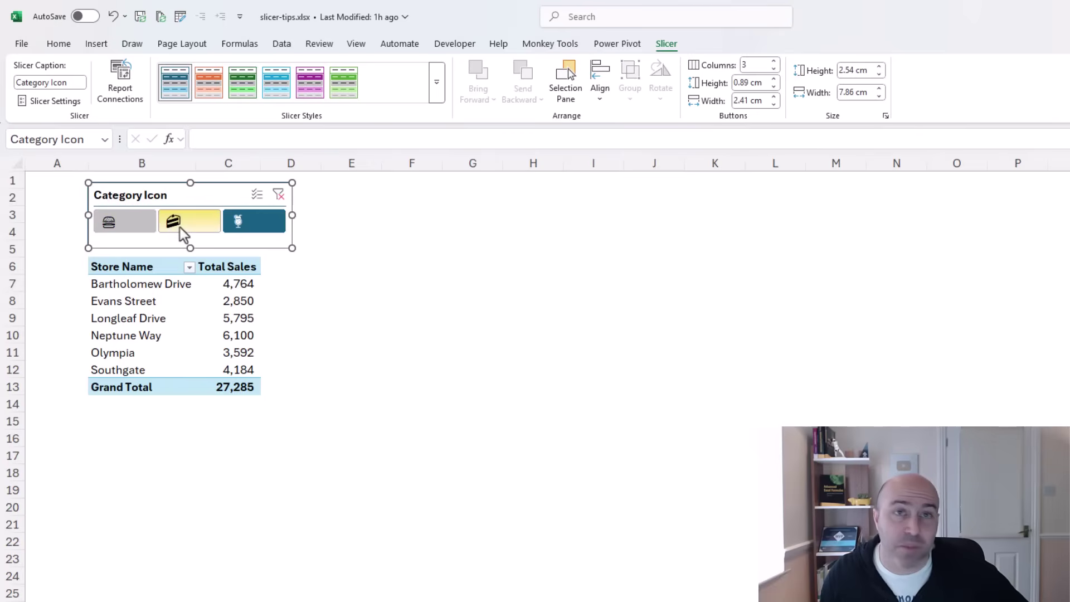
left_click_drag(291, 213, 260, 213)
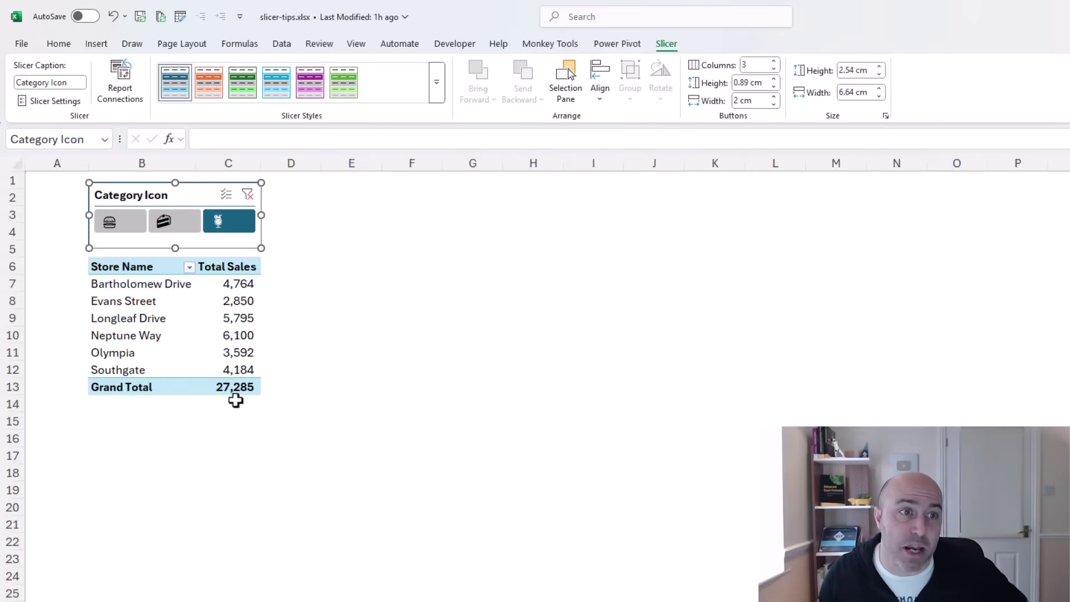
left_click(141, 227)
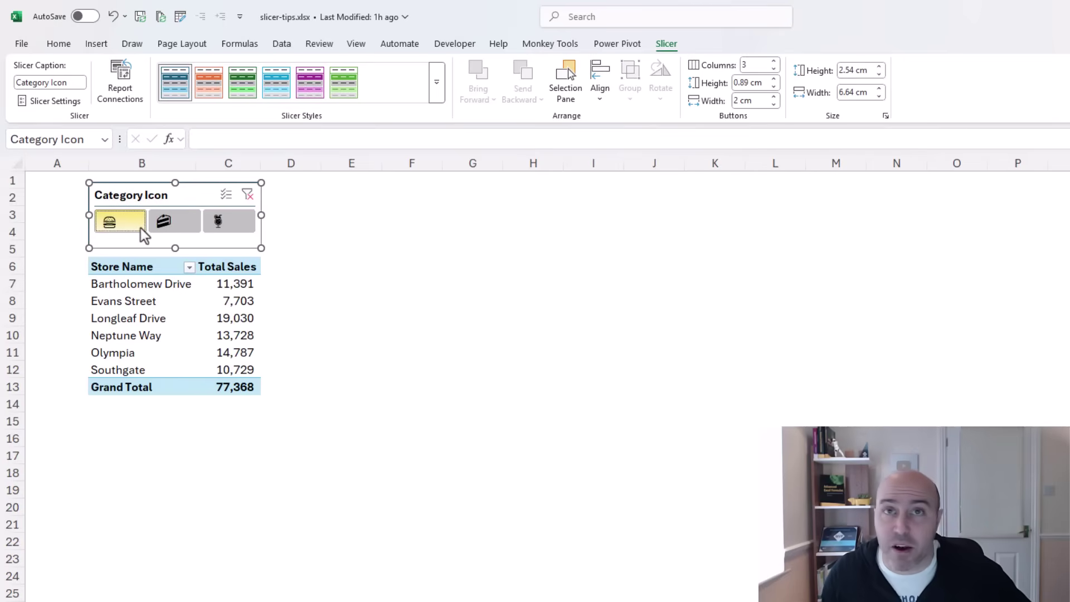
left_click(165, 223)
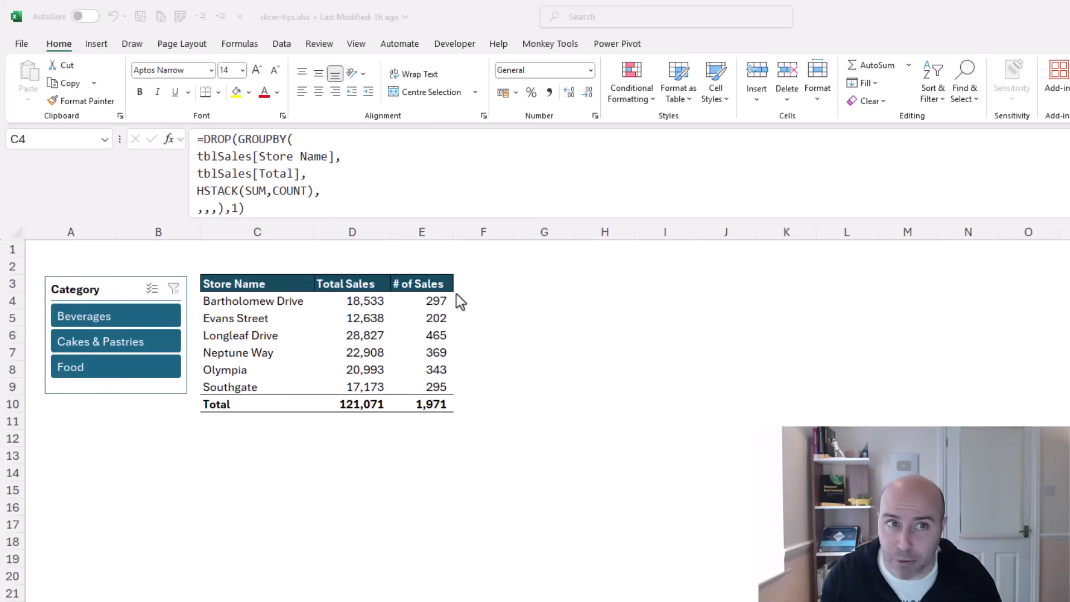
Step: Click Food, Cakes & Pastries, then Beverages in the summary's Category slicer; totals stay 121,071
left_click(143, 365)
left_click(149, 347)
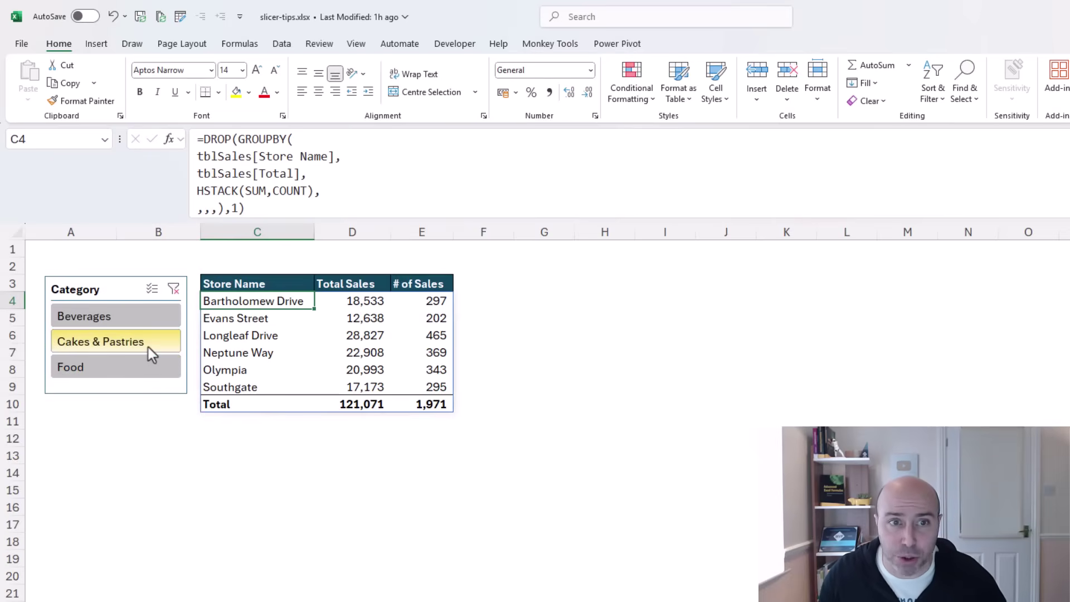
left_click(161, 322)
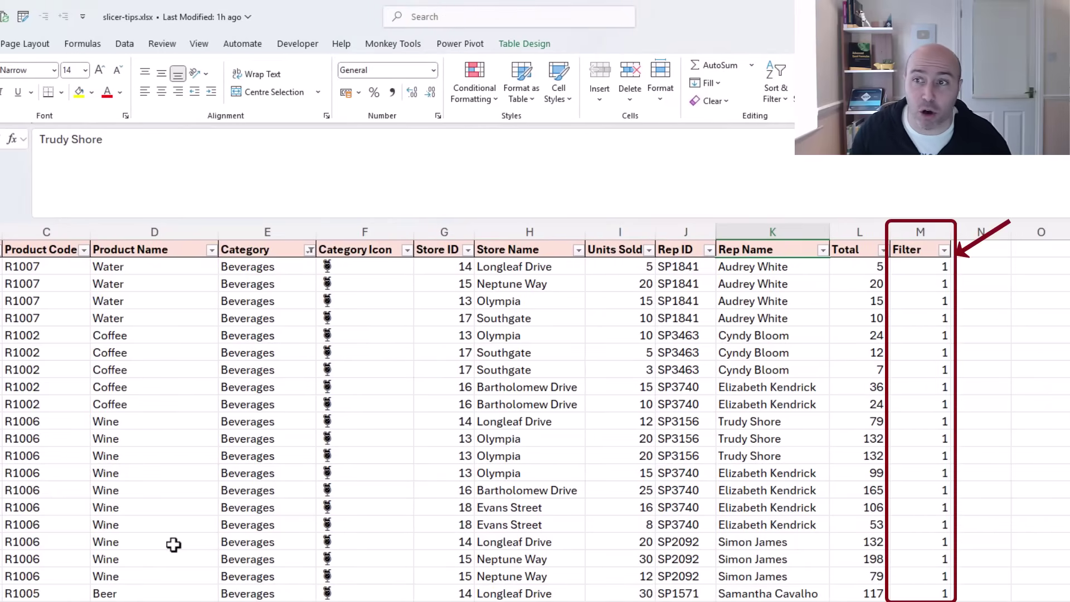
Step: View the Filter column's =AGGREGATE(2,5,[@[Order ID]]) formula in the formula bar
left_click(906, 268)
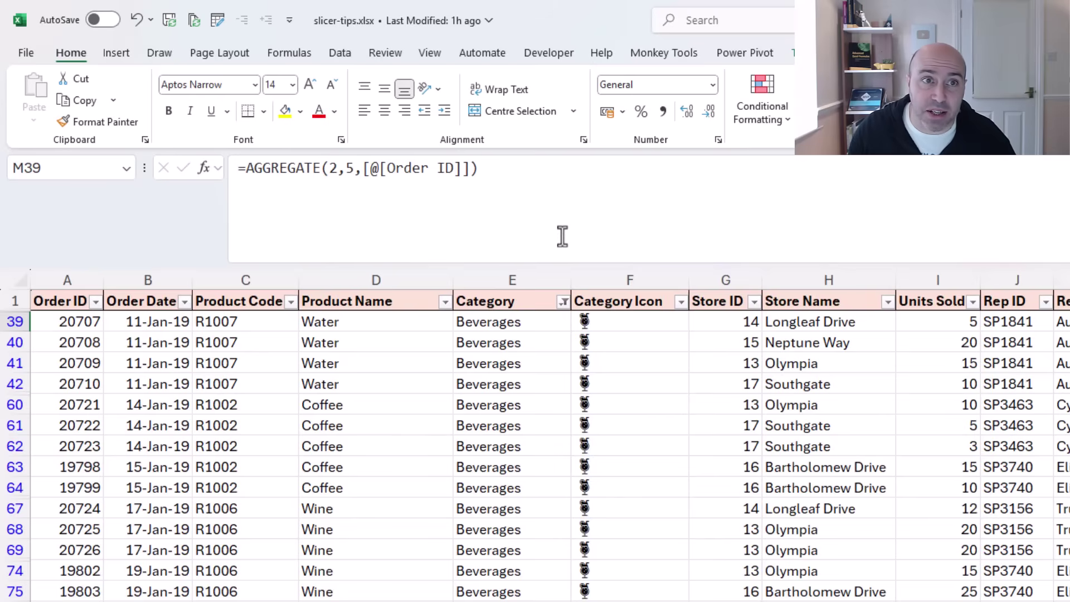
left_click(338, 170)
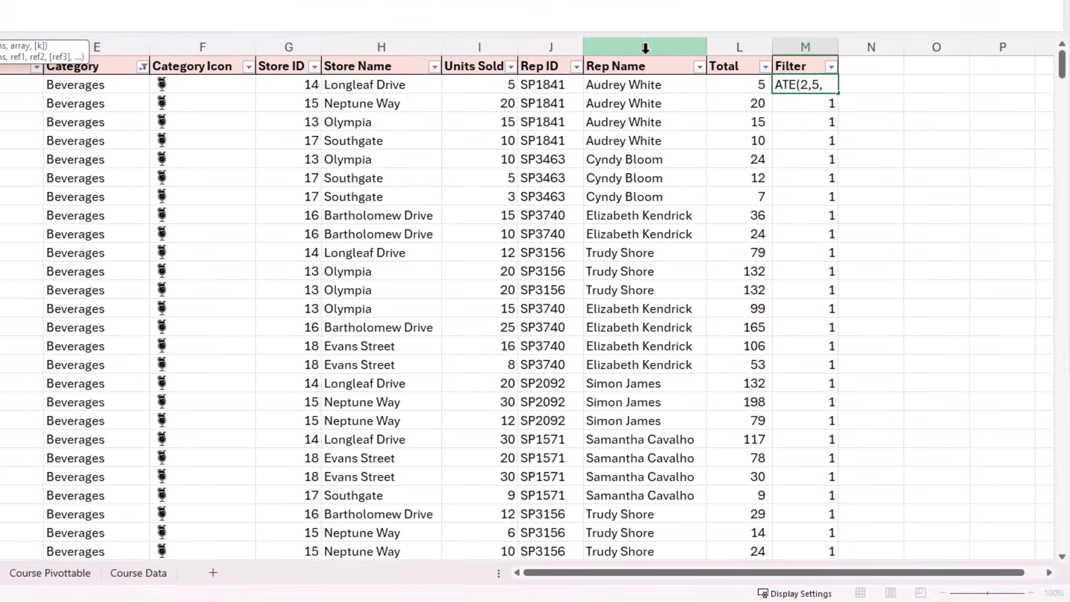
Step: Select the Filter column and cancel editing, leaving its AGGREGATE formula unchanged
left_click(903, 173)
key("Escape")
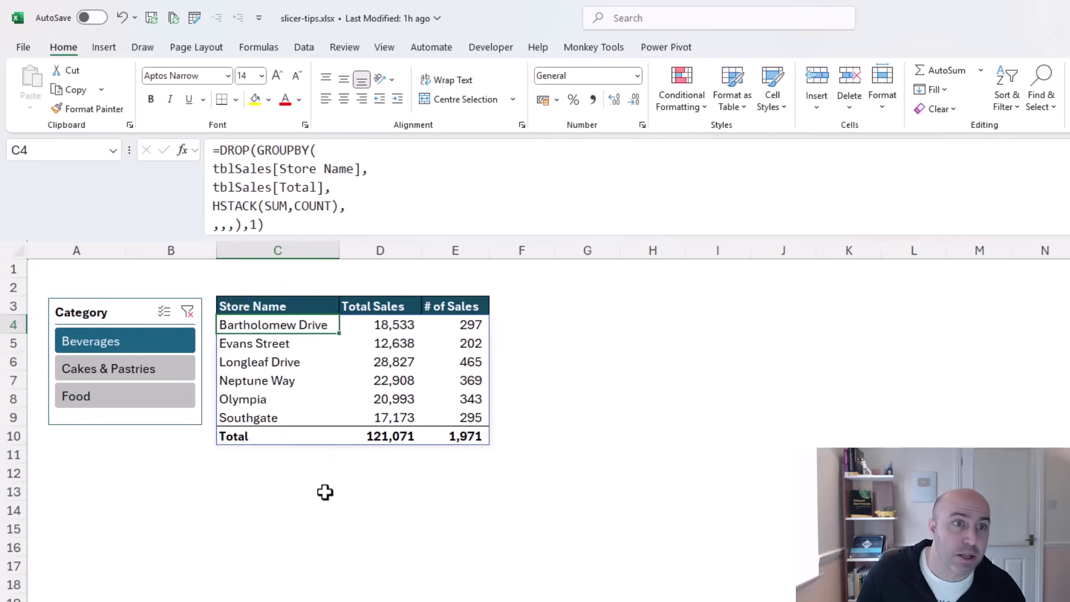
Step: Set the GROUPBY formula's filter_array to tblSales[Filter]=1 so the summary follows the slicer
left_click(229, 226)
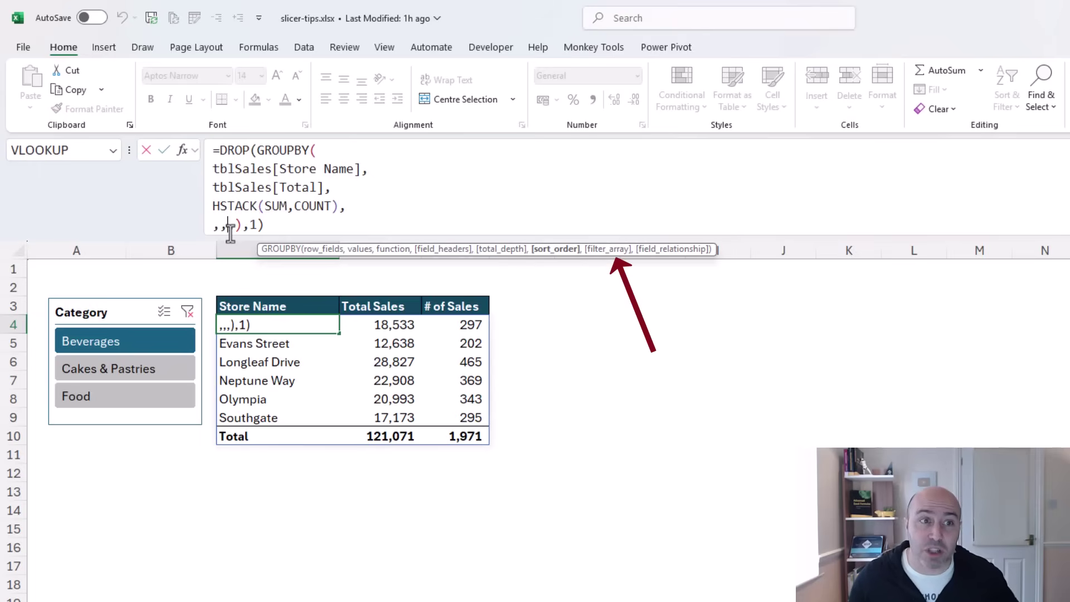
left_click(234, 224)
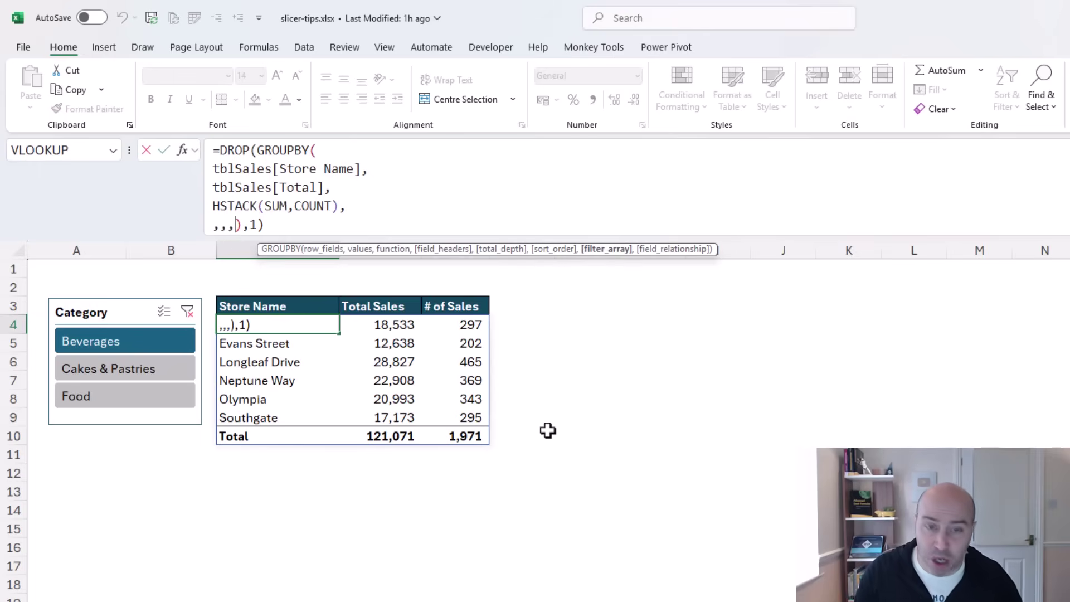
type("tbl")
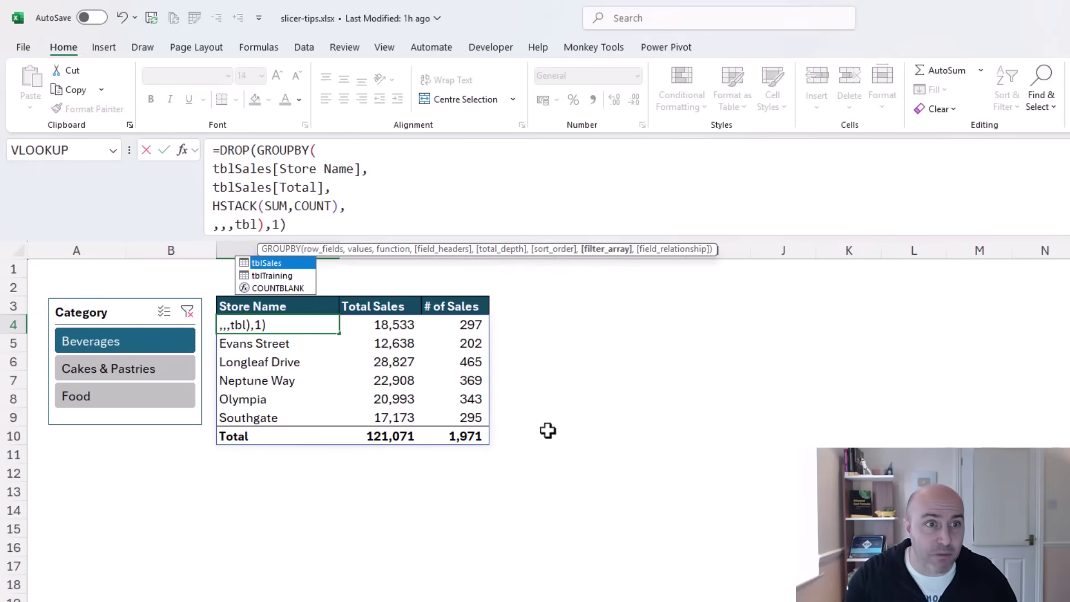
key("Tab")
type("[")
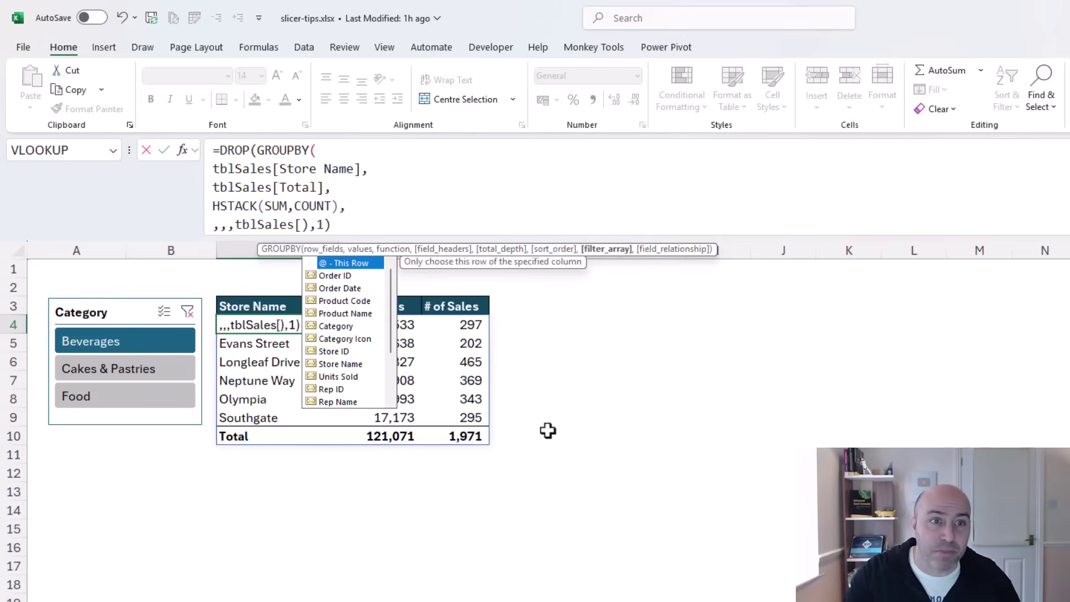
key("Down")
key("Down")
key("Down")
key("Down")
key("Down")
key("Down")
key("Down")
key("Down")
key("Down")
key("Down")
key("Down")
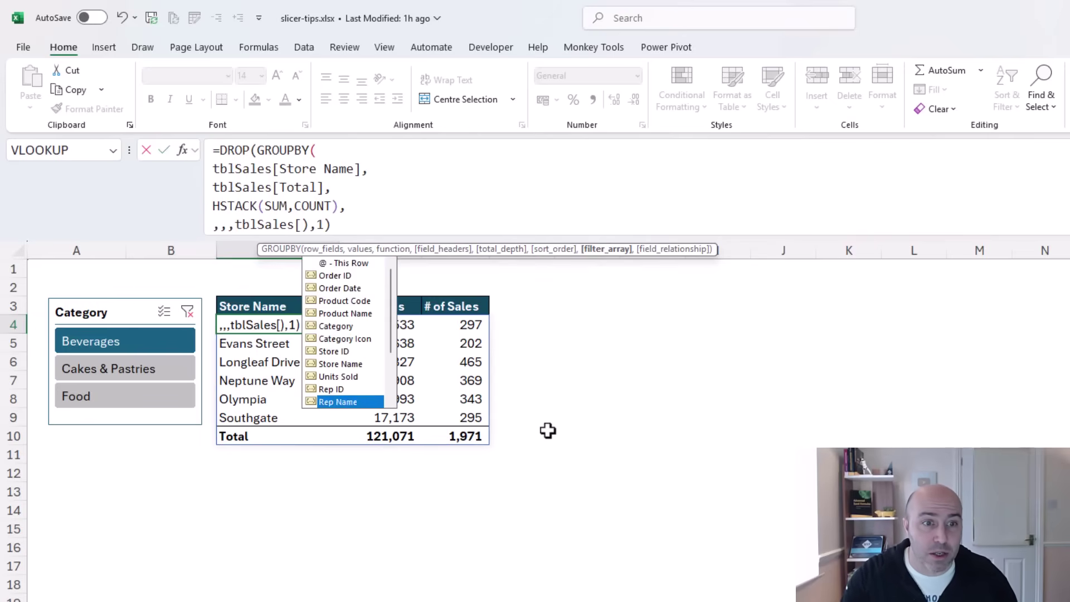
key("Down")
key("Tab")
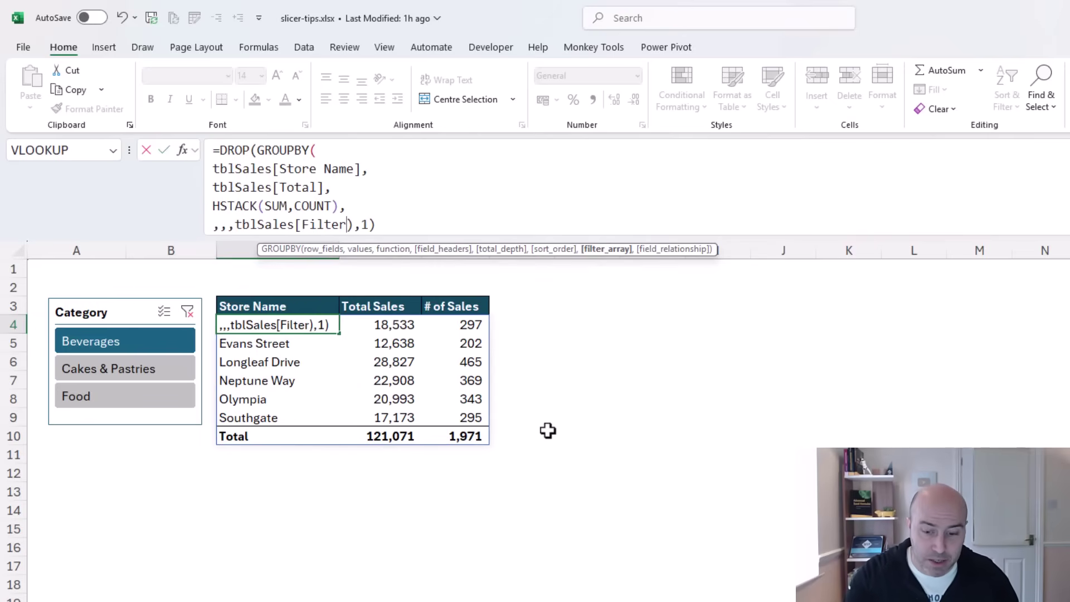
type("]=1")
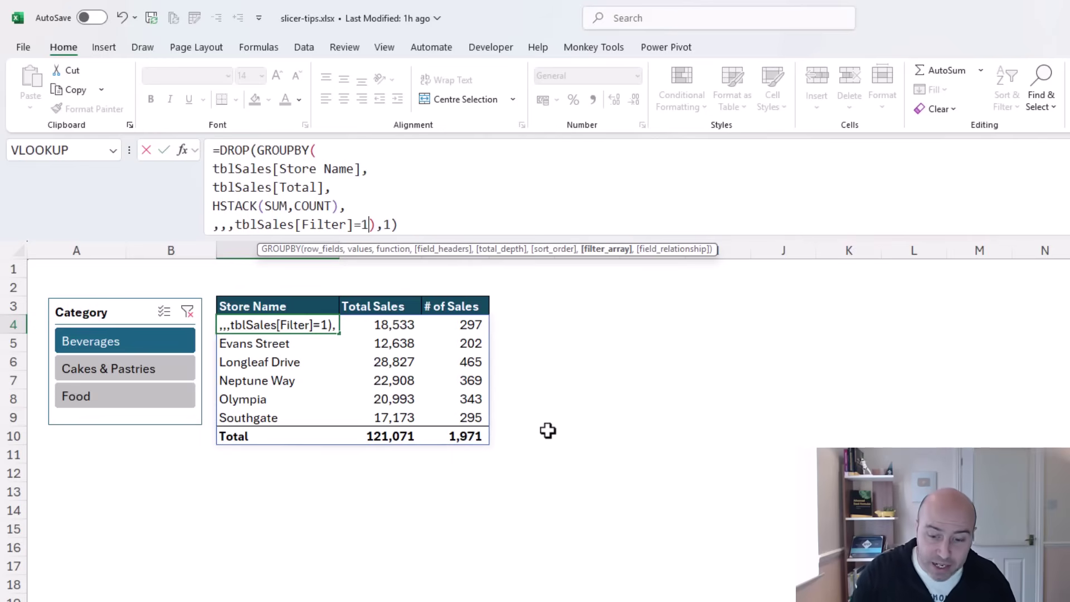
key("Return")
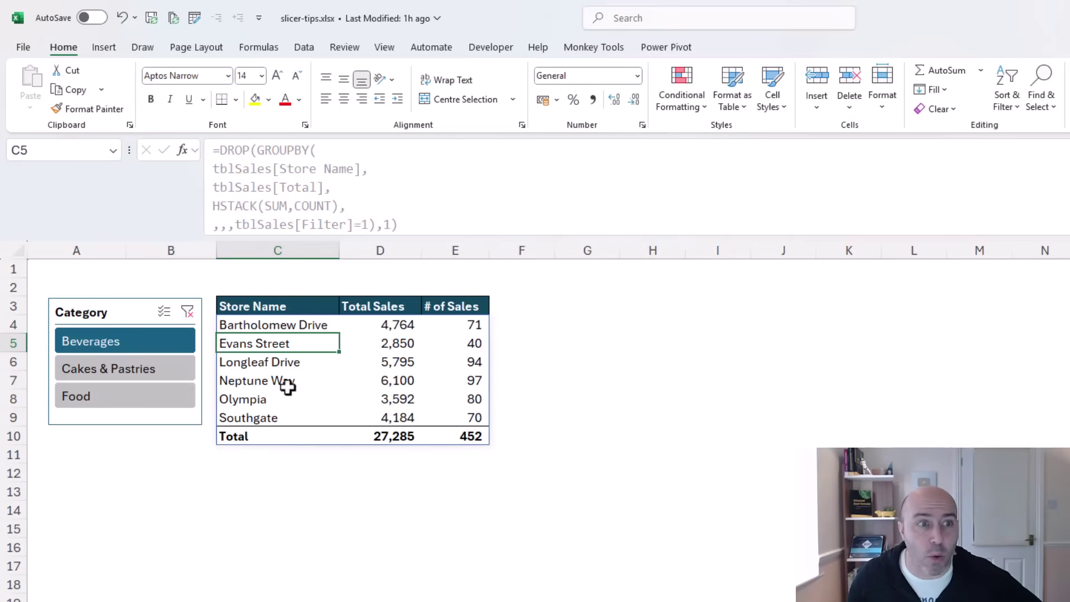
Step: Try Cakes & Pastries, Food, Cakes & Pastries, ending on Beverages (27,285 total, 452 sales)
left_click(180, 370)
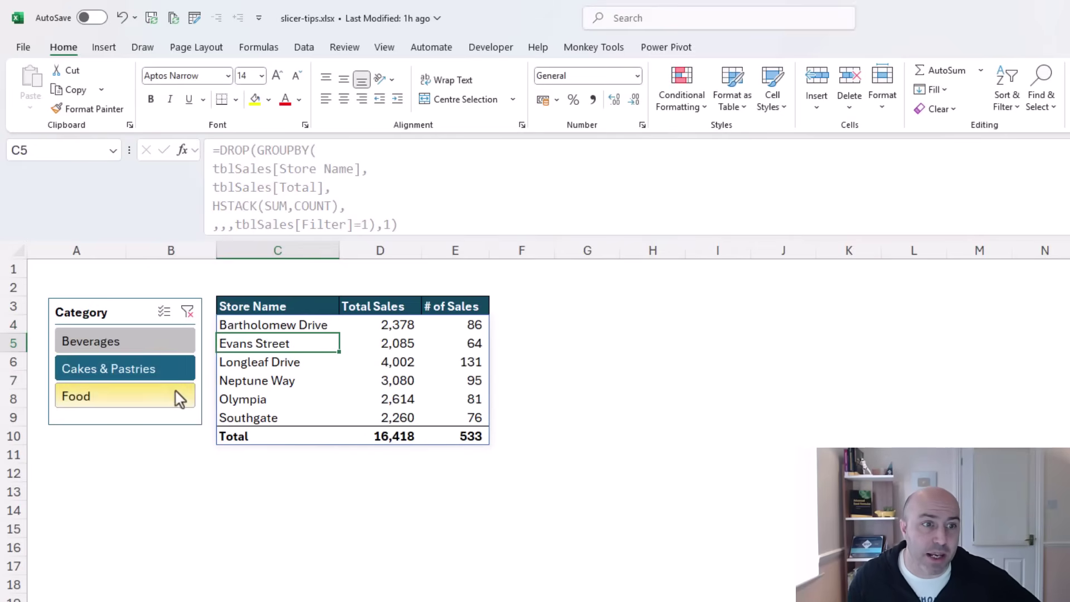
left_click(177, 395)
left_click(175, 370)
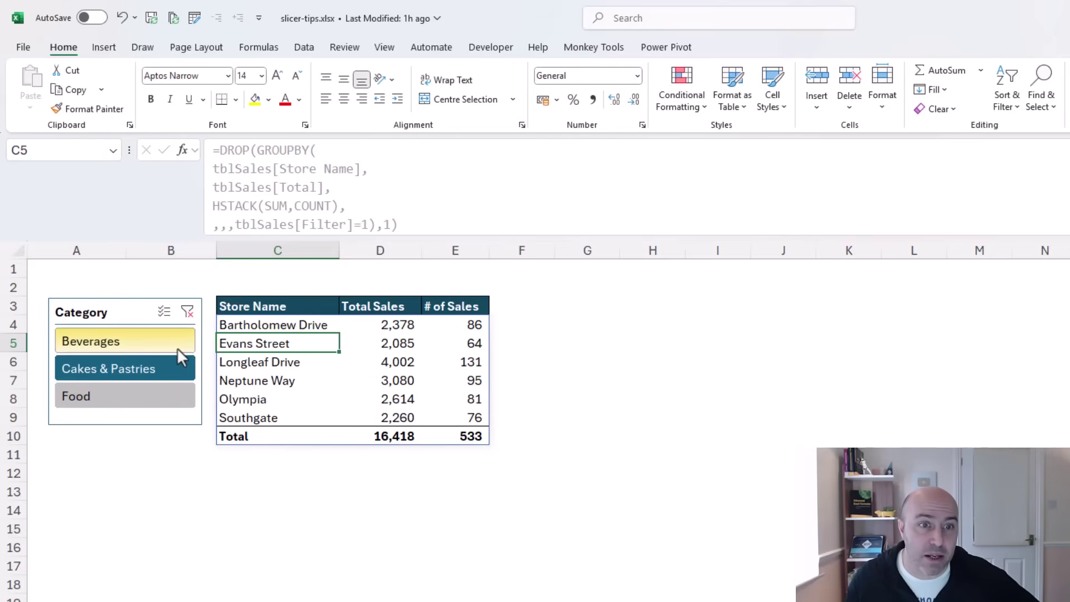
left_click(177, 348)
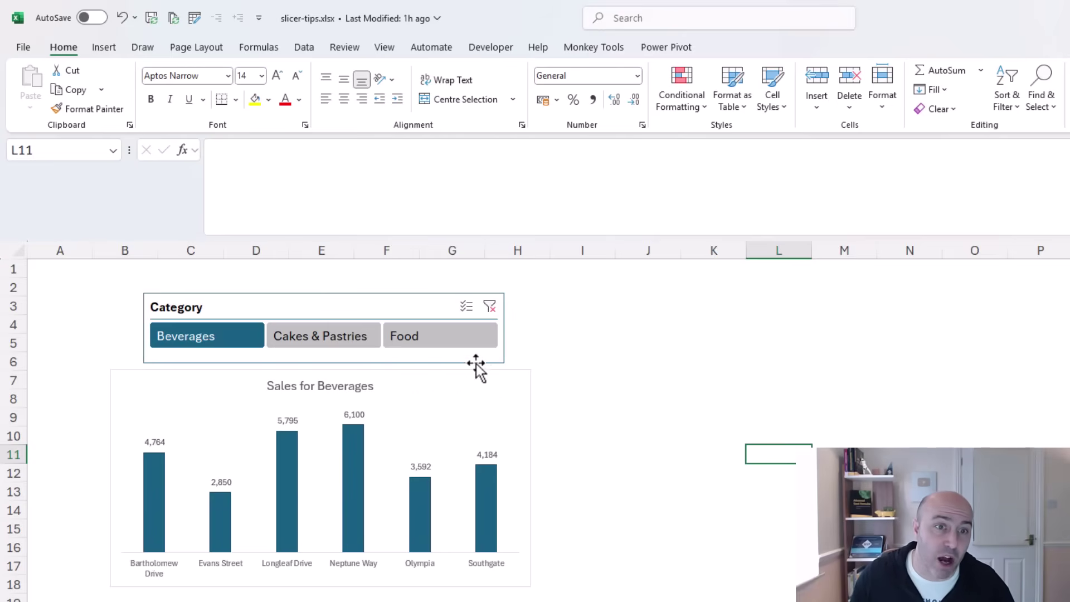
Step: Add Food, clear the slicer, select only Cakes & Pastries, and drag the chart down to expose C7
left_click(438, 343, "ctrl")
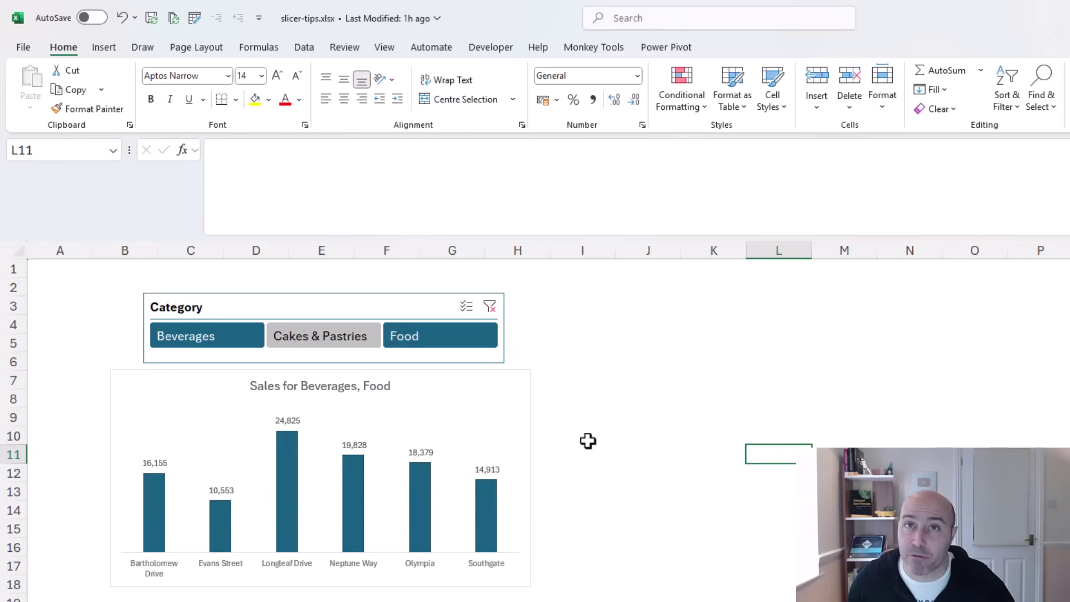
left_click(490, 307)
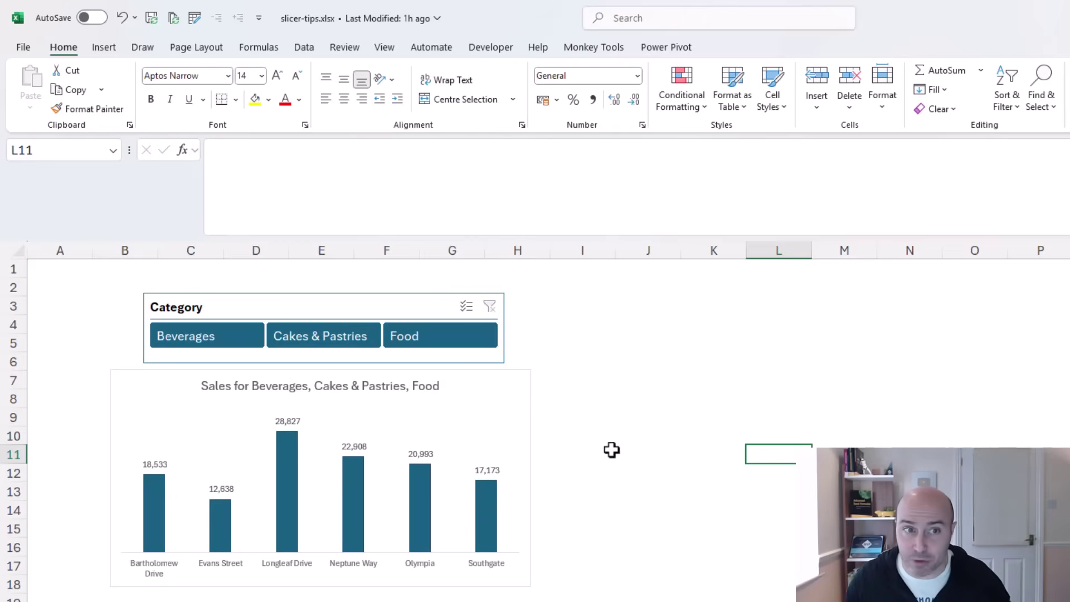
left_click(372, 338)
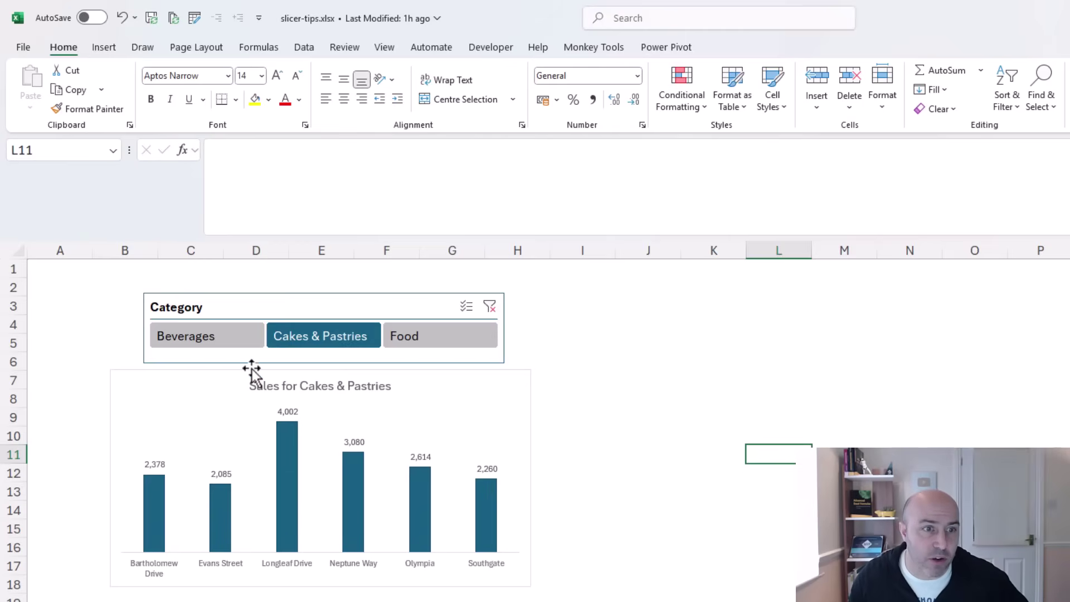
left_click_drag(249, 372, 249, 416)
Step: Inspect C7's 'Sales for…' formula, then show the chart title's ='Chart Title'!$C$7 link
left_click(177, 381)
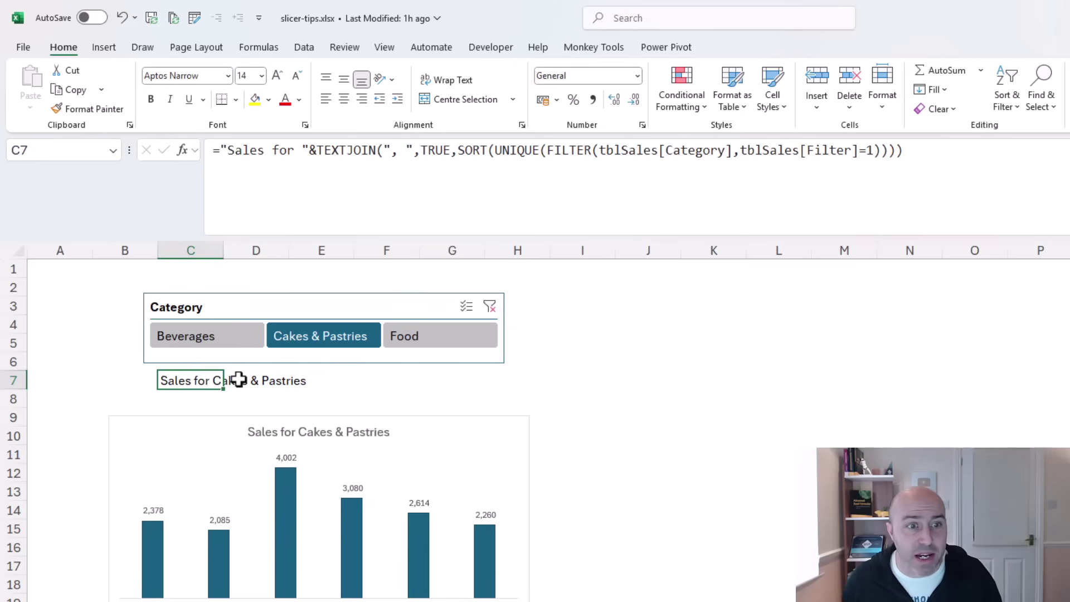
left_click(277, 431)
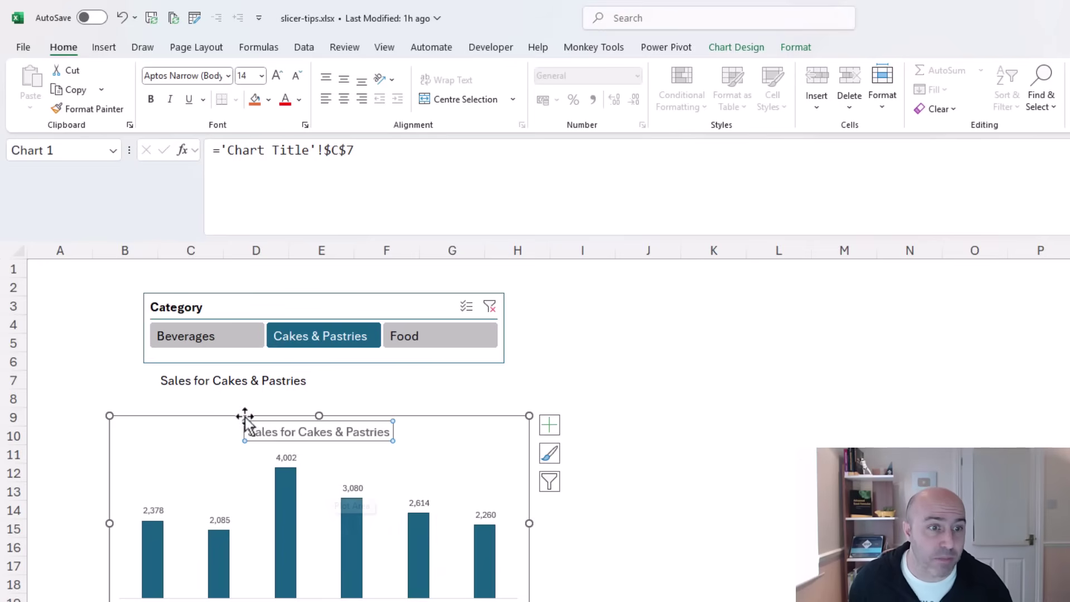
Step: Move the chart back over the title cell and filter it to Beverages, Cakes & Pastries and Food
left_click_drag(229, 420, 230, 373)
left_click(232, 345)
left_click(306, 348)
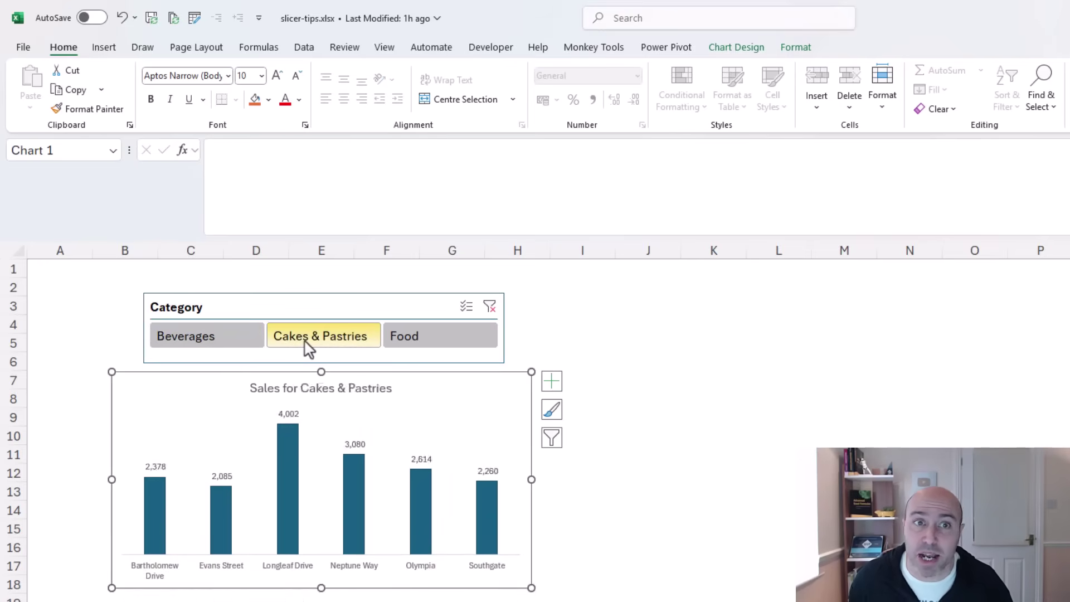
left_click(434, 346)
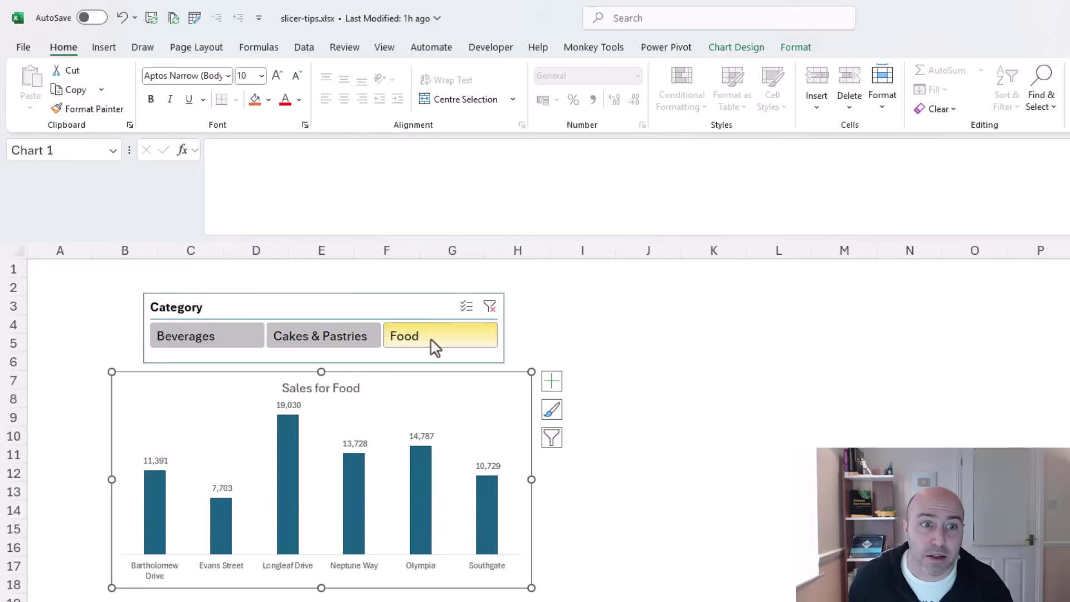
left_click(379, 339, "ctrl")
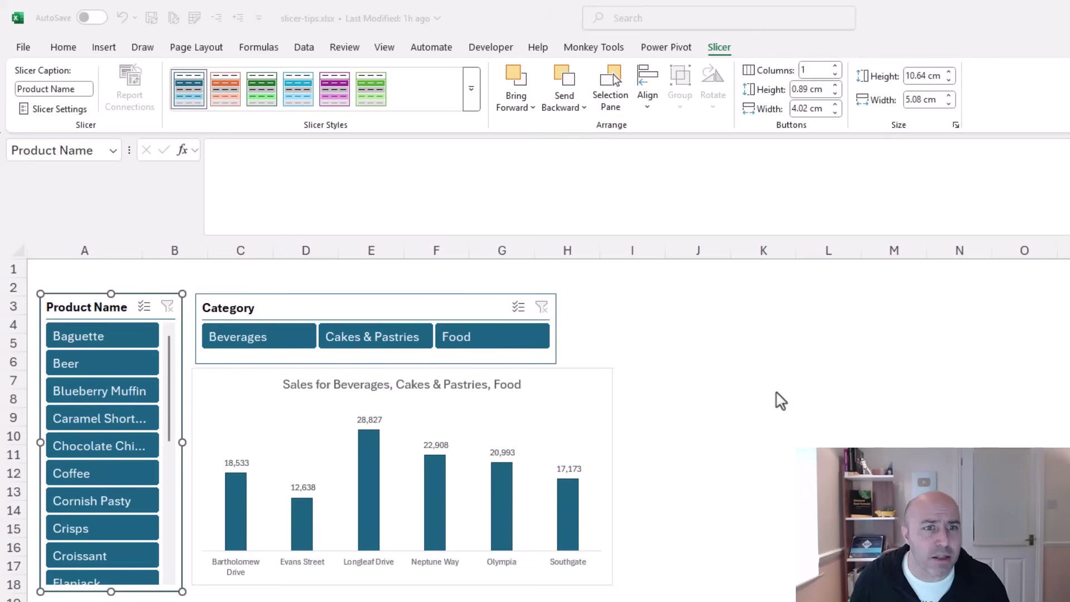
Step: Filter the Category slicer to Food, then to Cakes & Pastries, reordering the Product Name list
left_click(478, 349)
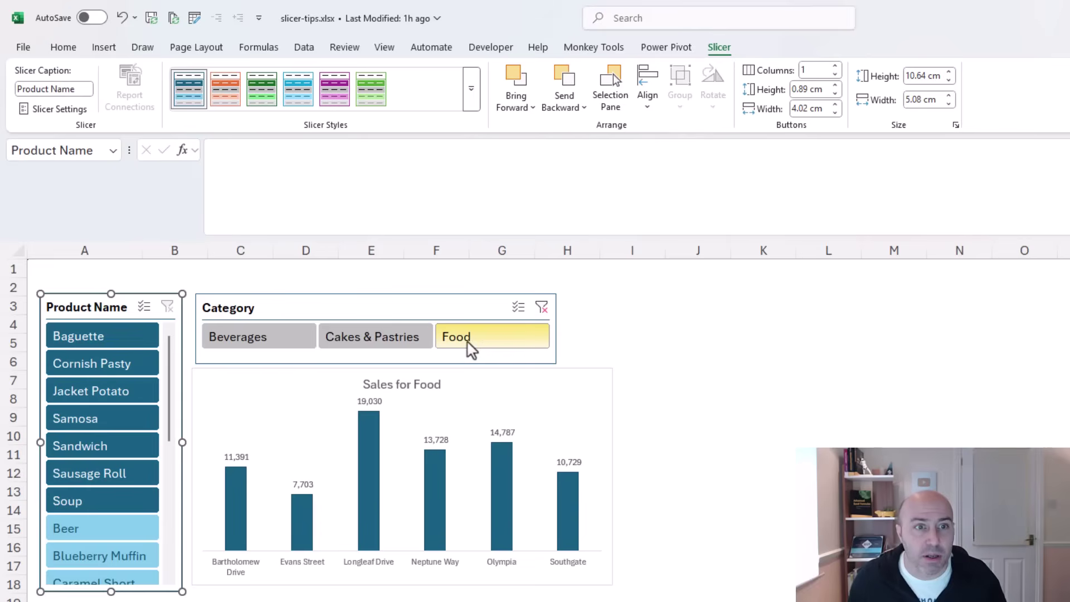
left_click(425, 341)
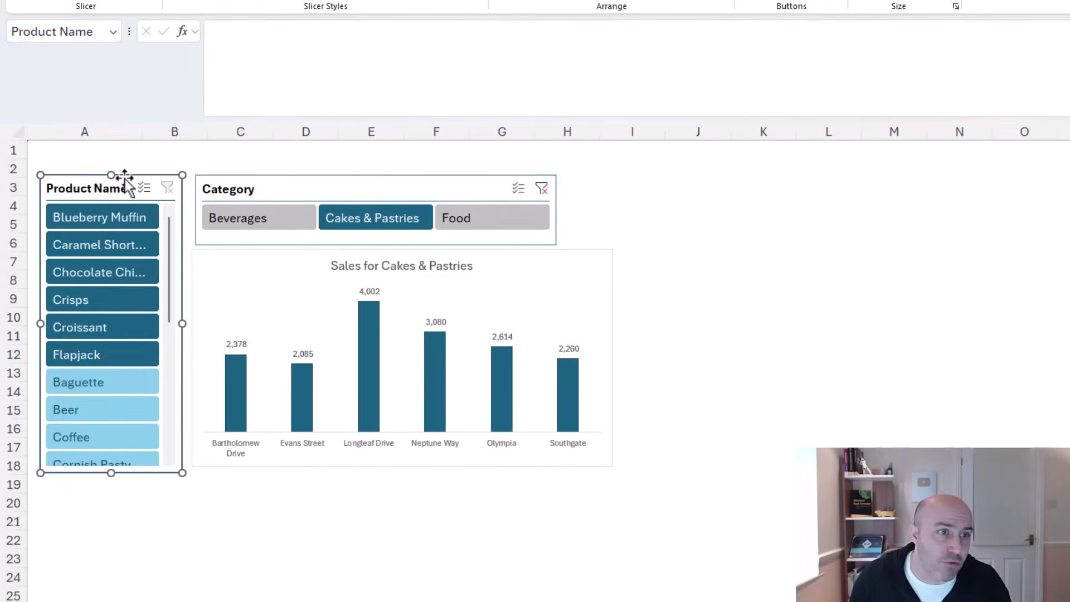
Step: Turn on Hide items with no data in the Product Name slicer's settings
right_click(125, 180)
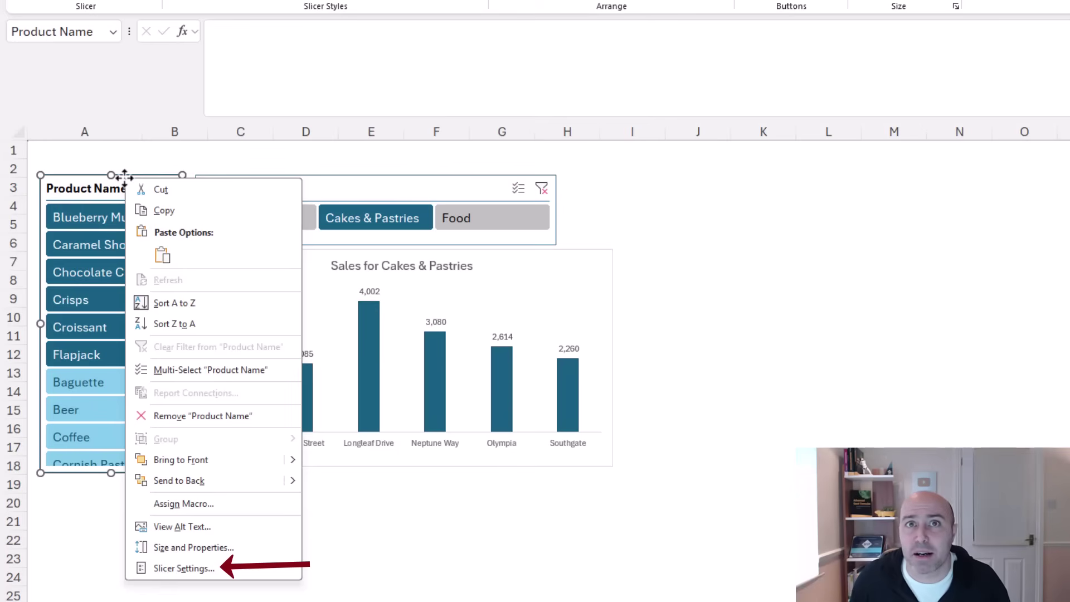
left_click(185, 568)
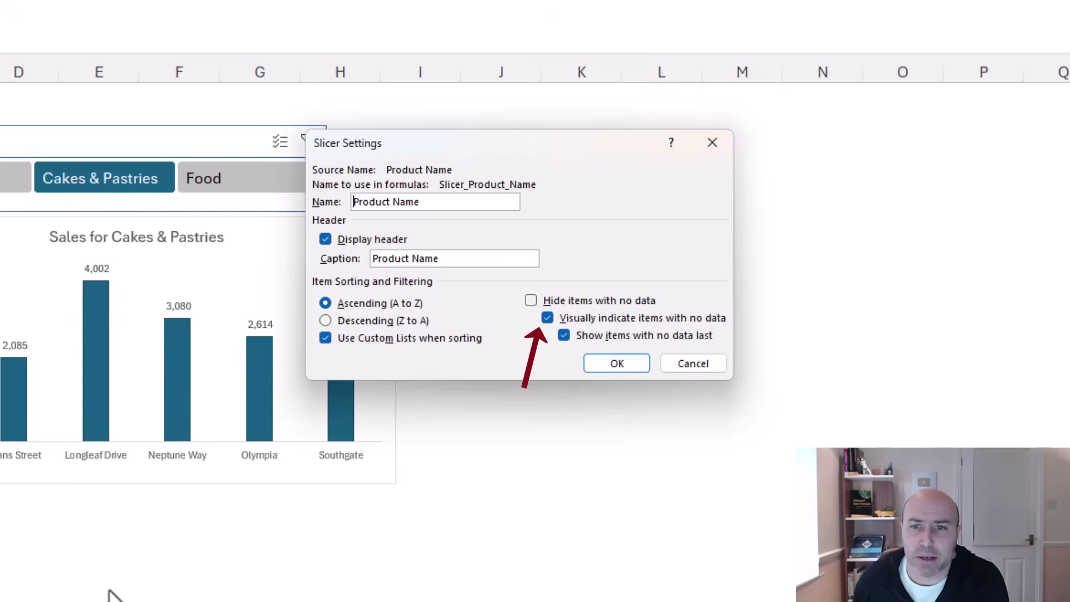
left_click(532, 300)
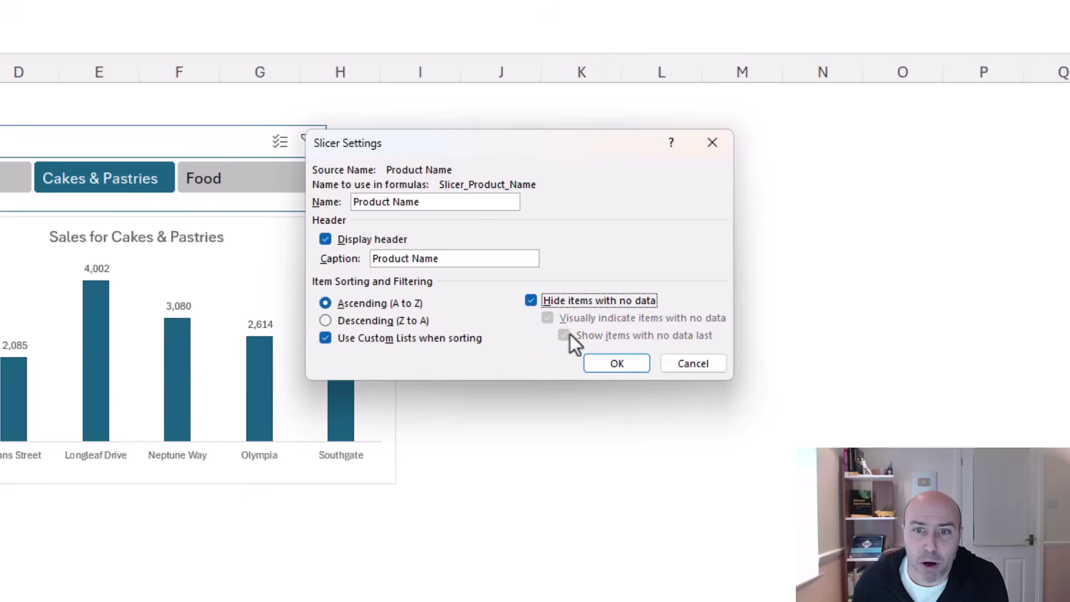
left_click(605, 363)
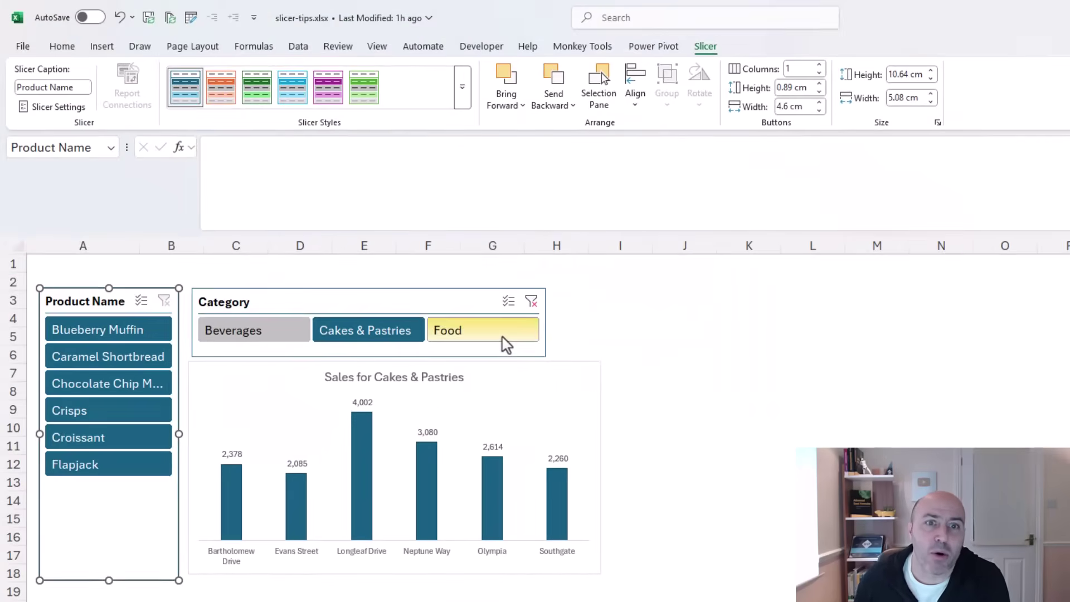
Step: Check the product list by filtering to Food, Cakes & Pastries, then Beverages
left_click(503, 341)
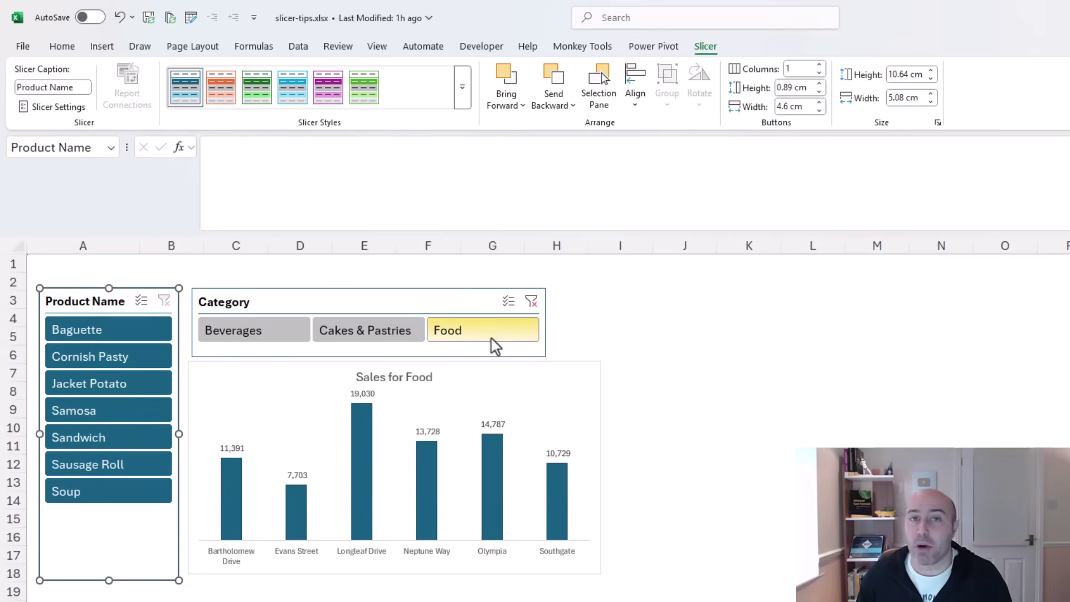
left_click(411, 333)
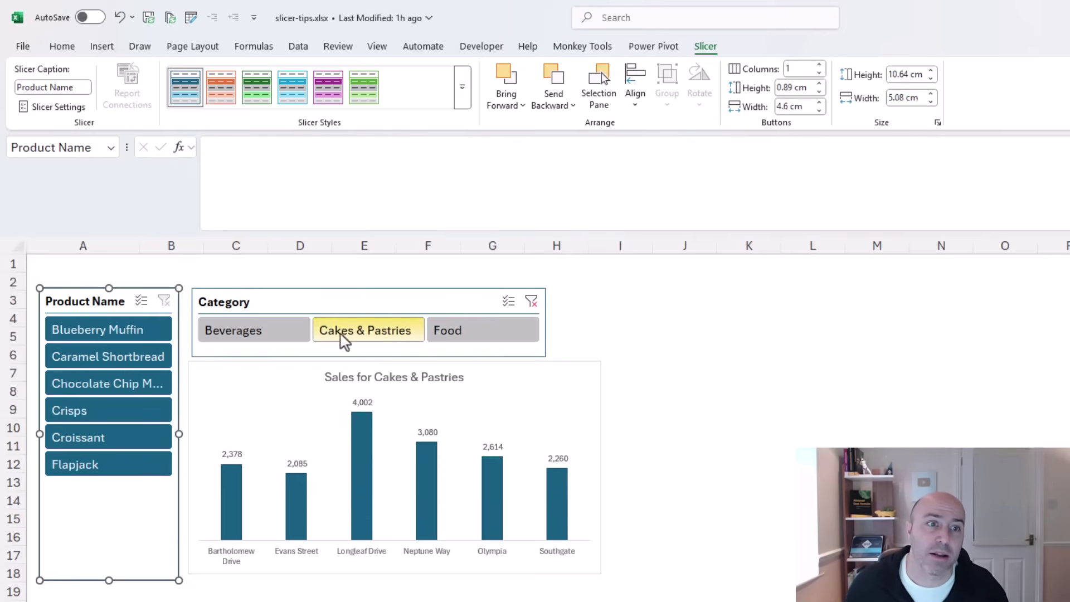
left_click(304, 337)
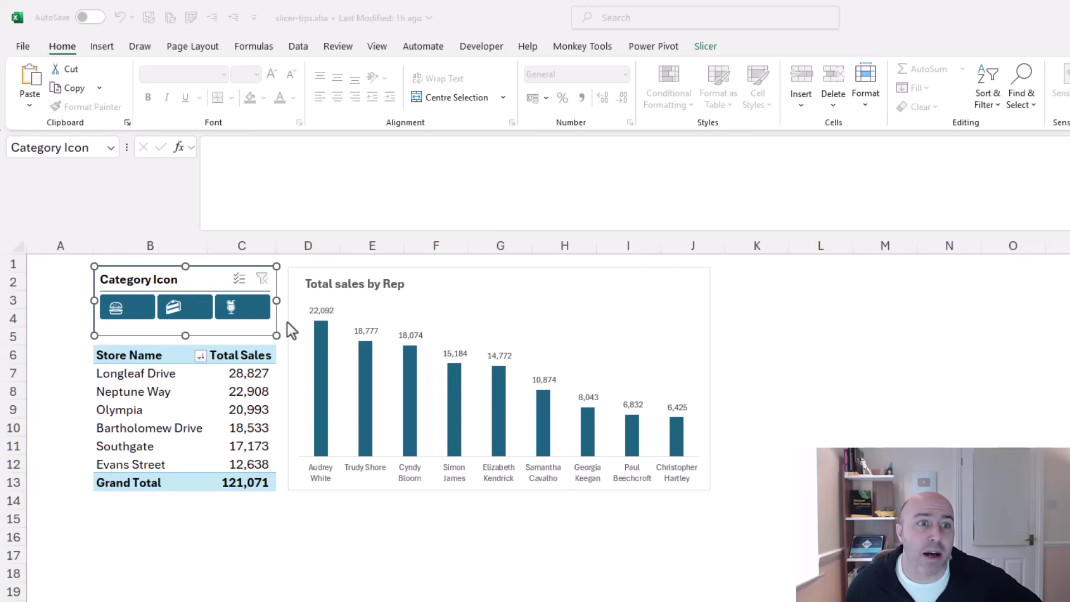
Step: Filter the Category Icon slicer to drinks, cakes, then drinks again, and show the Slicer options
left_click(250, 315)
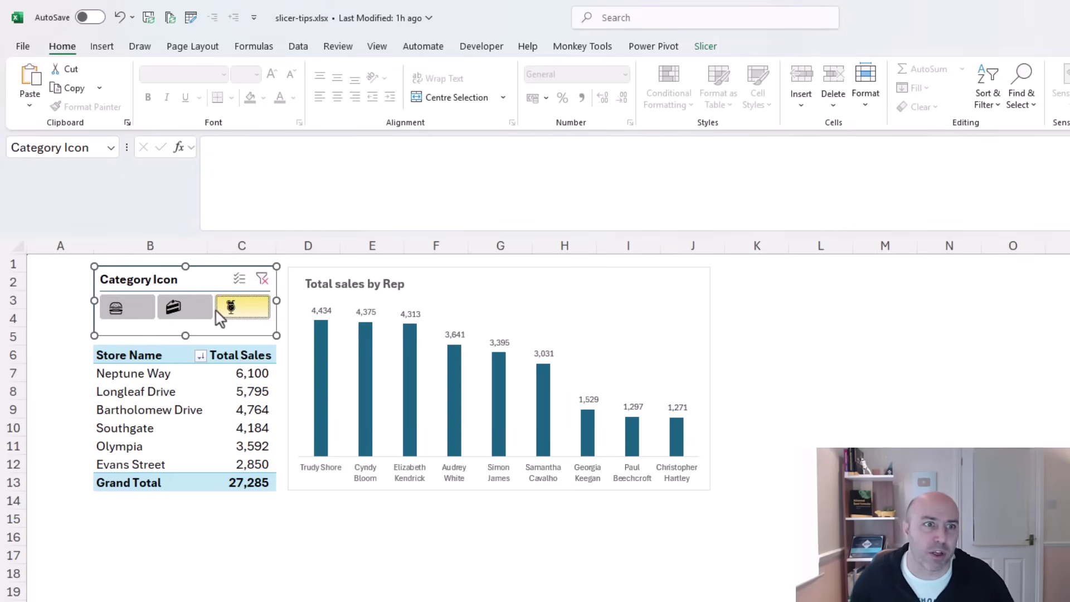
left_click(192, 314)
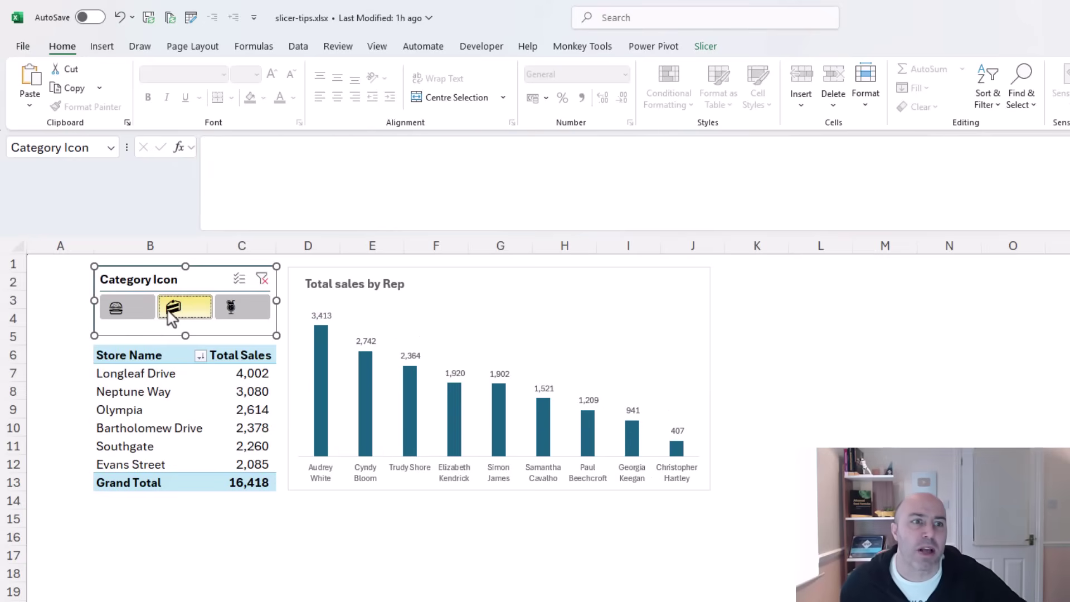
left_click(230, 315)
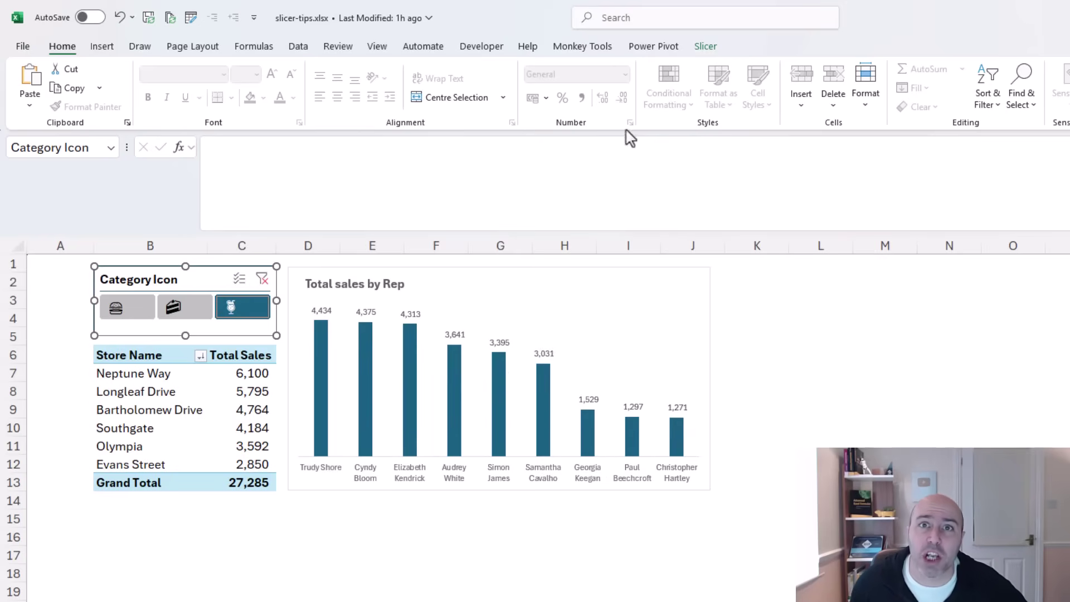
left_click(703, 47)
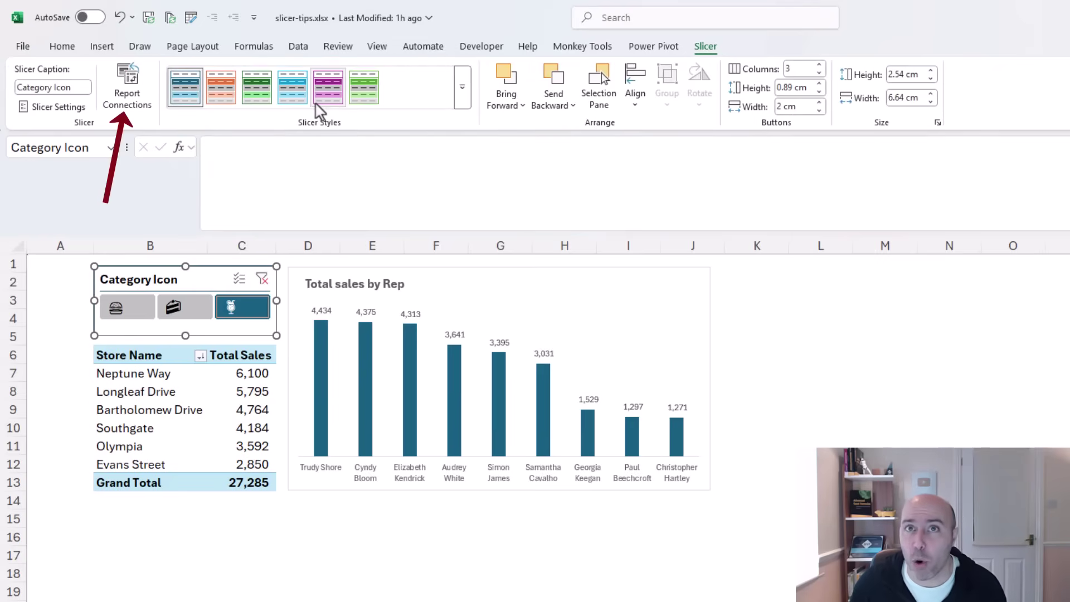
Step: Uncheck StorePT in the Category Icon slicer's Report Connections and confirm
left_click(129, 102)
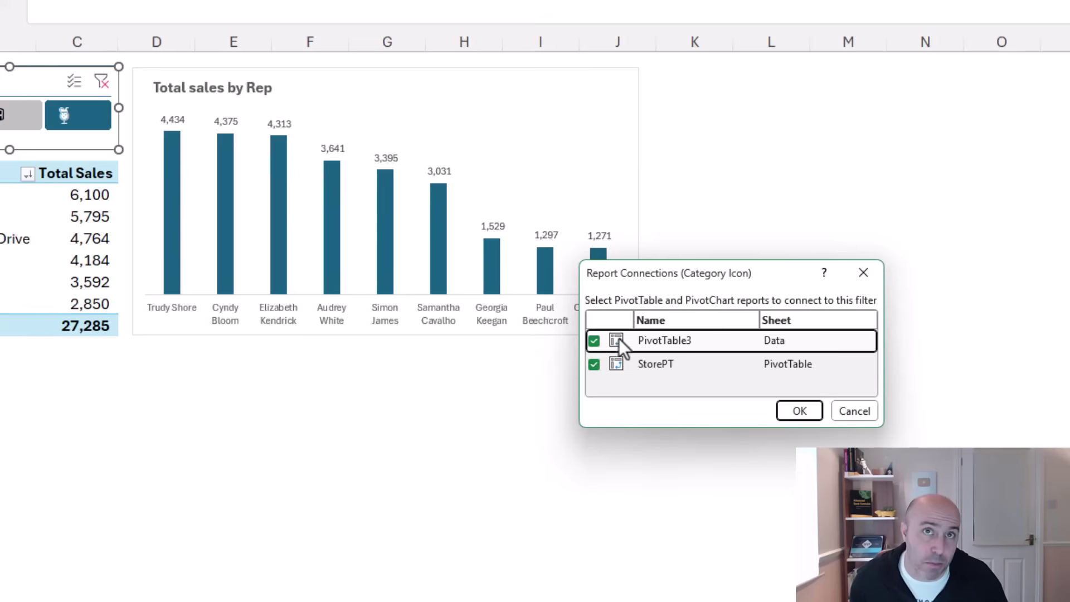
left_click(593, 363)
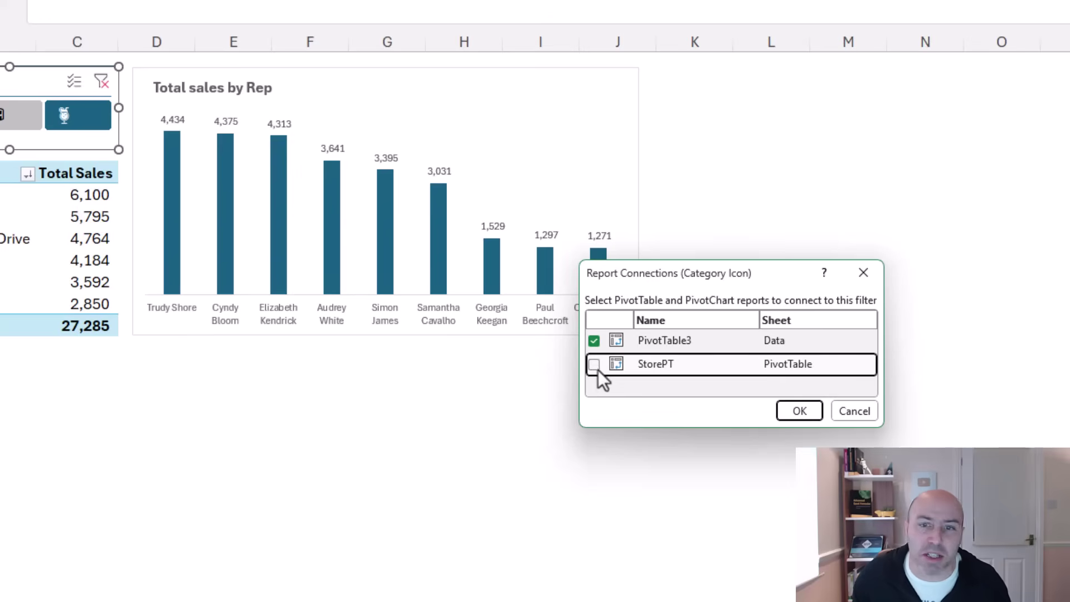
left_click(798, 412)
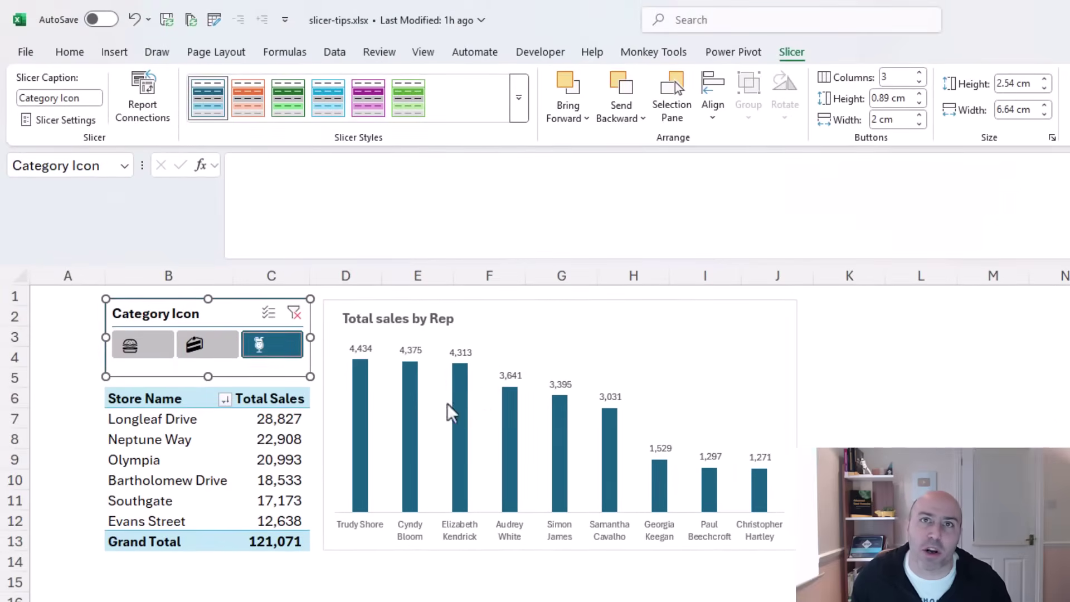
Step: Filter the Category Icon slicer to cakes, food, drinks, then cakes, with only the rep chart responding
left_click(233, 353)
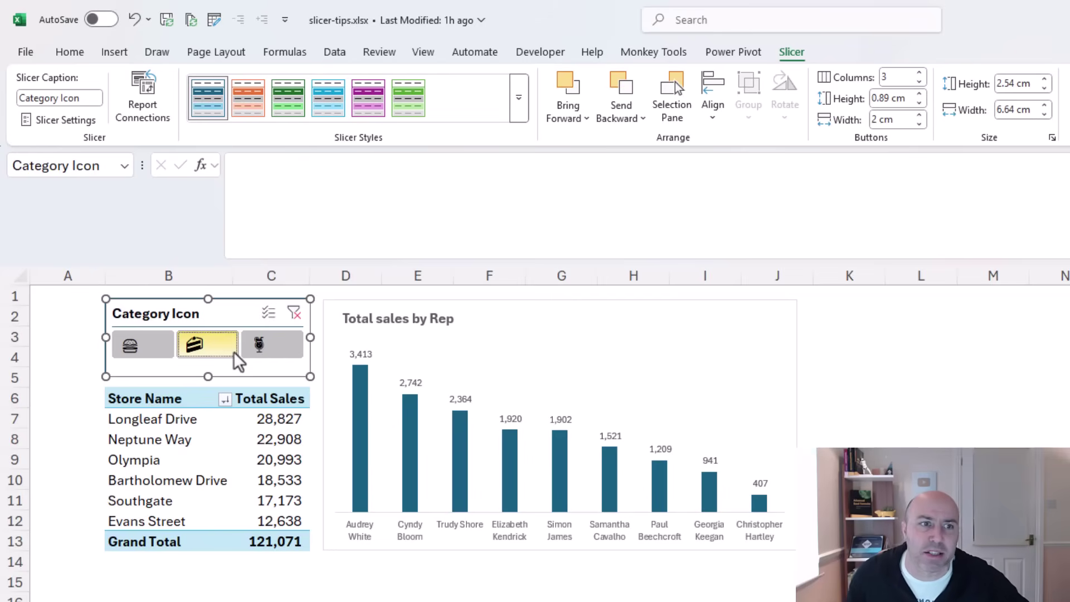
left_click(166, 347)
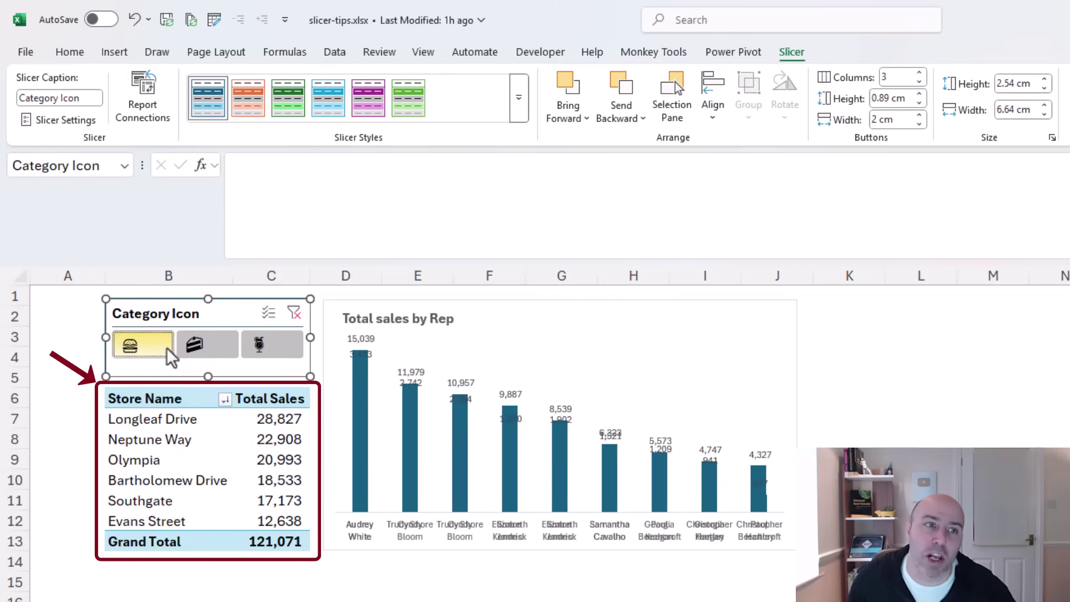
left_click(258, 347)
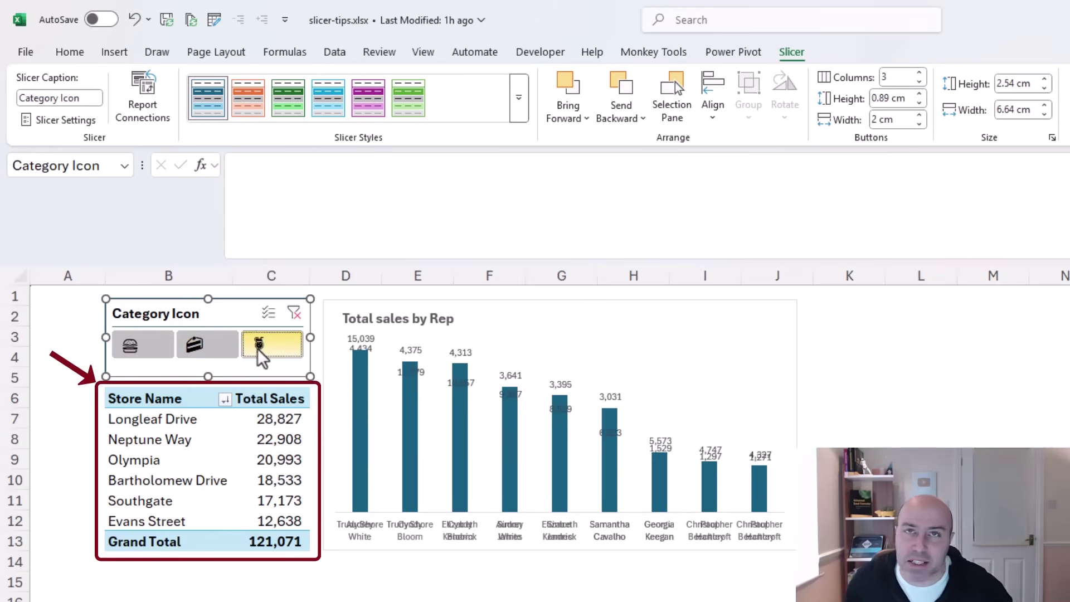
left_click(229, 347)
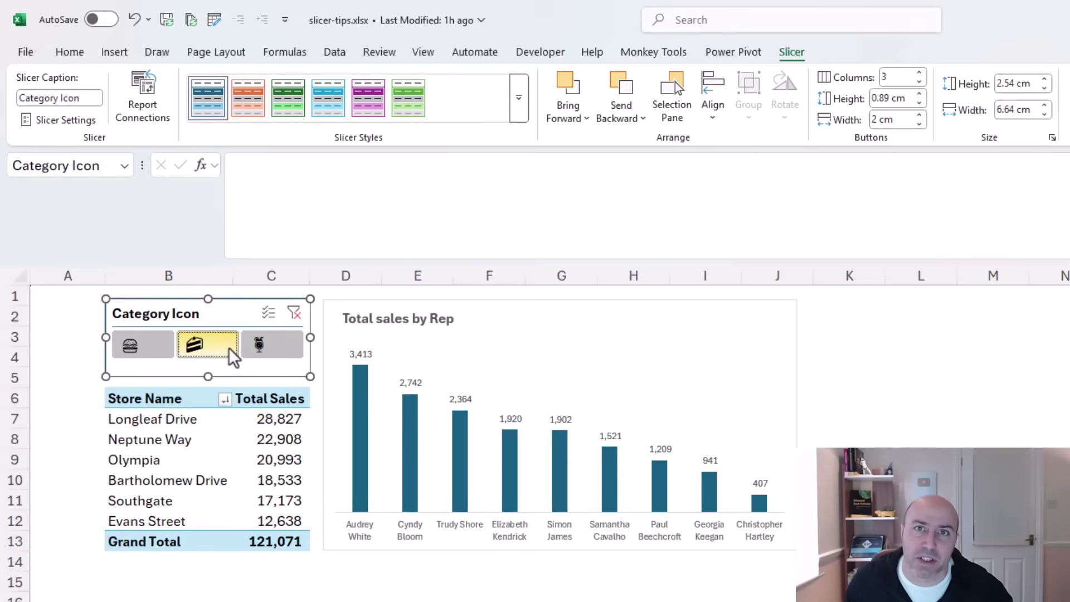
Step: Reconnect the slicer to StorePT alongside PivotTable3 and filter both reports to cakes
left_click(154, 116)
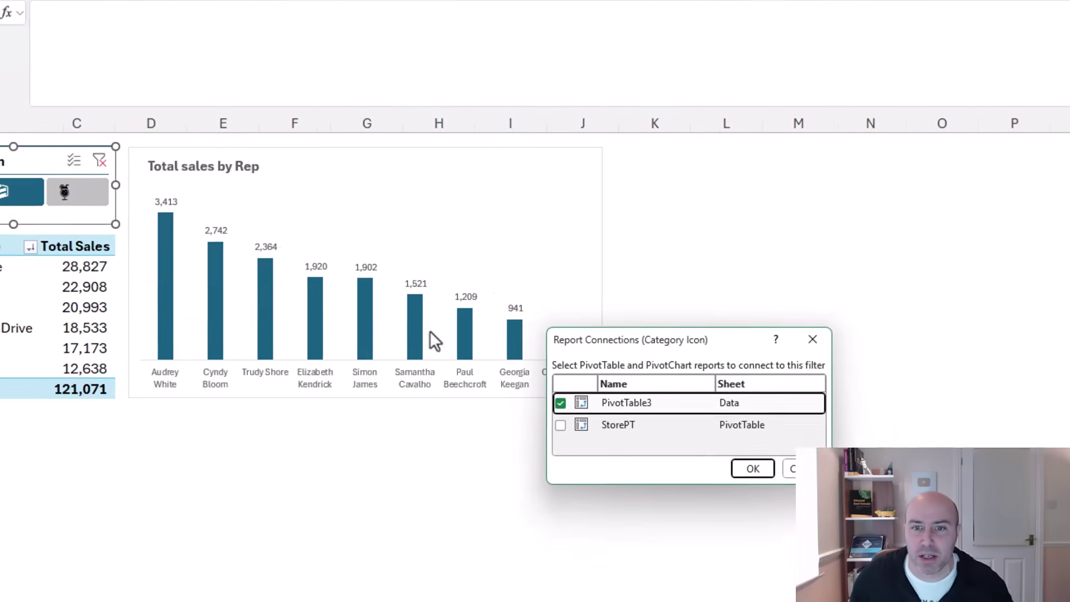
left_click(559, 425)
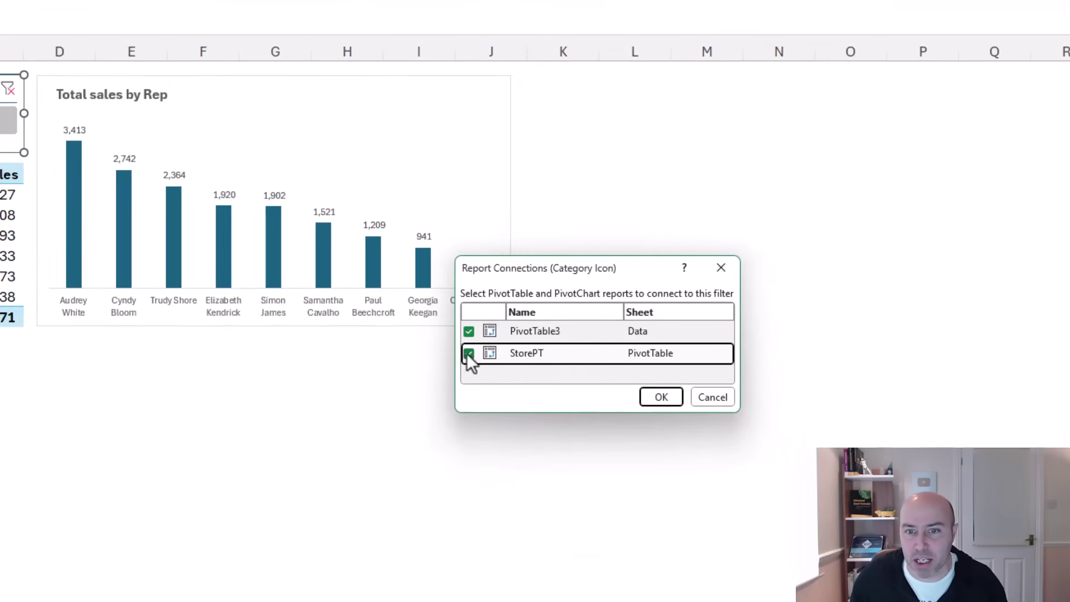
left_click(645, 395)
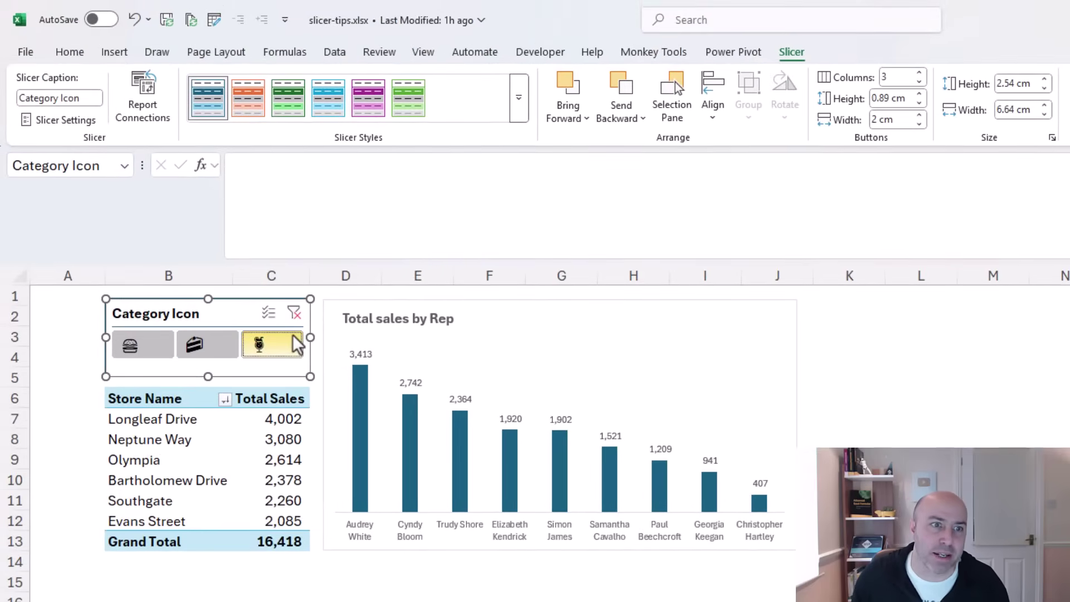
left_click(231, 344)
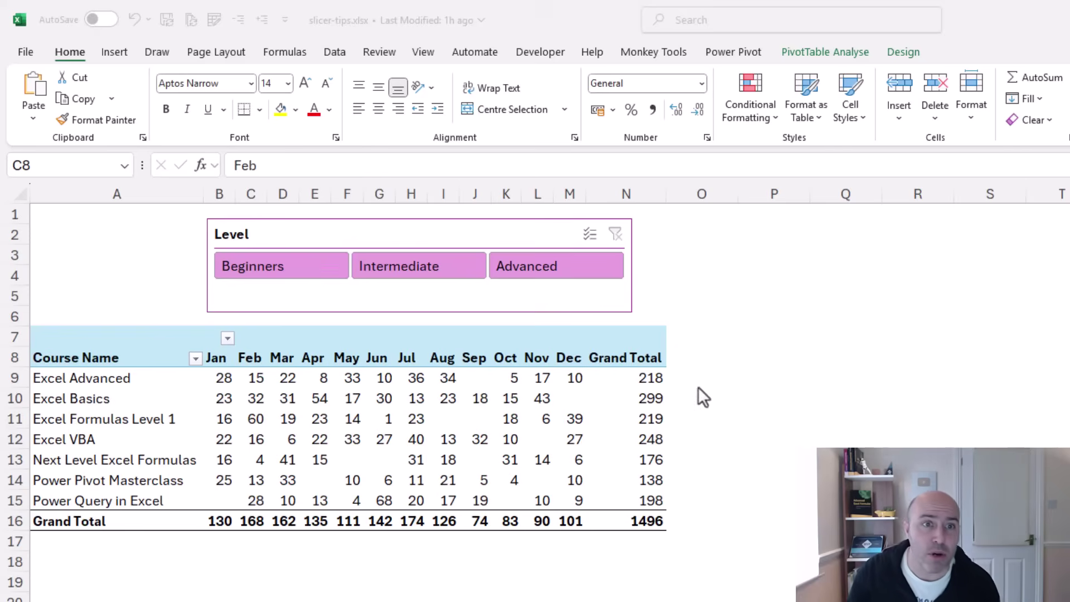
Step: Cycle the Level slicer through Advanced, Intermediate and Beginners, ending on Intermediate (total 374)
left_click(594, 276)
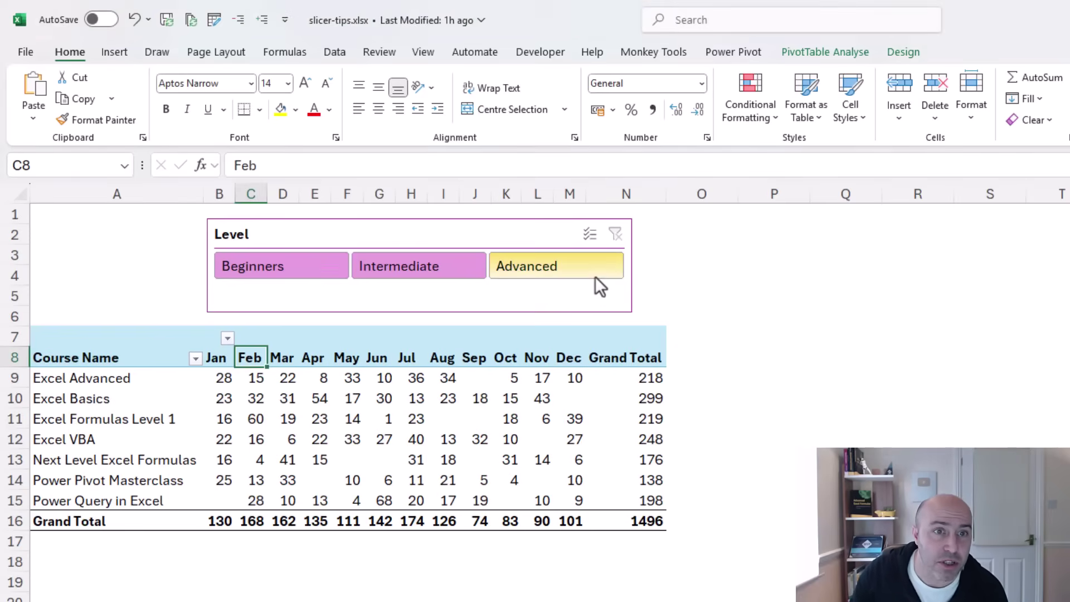
left_click(444, 275)
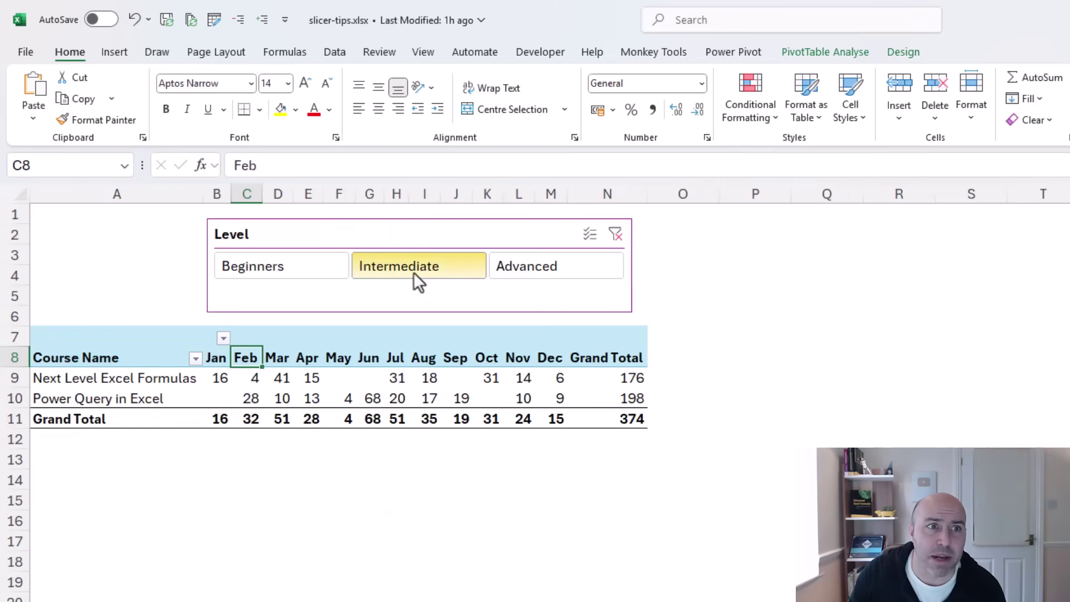
left_click(332, 273)
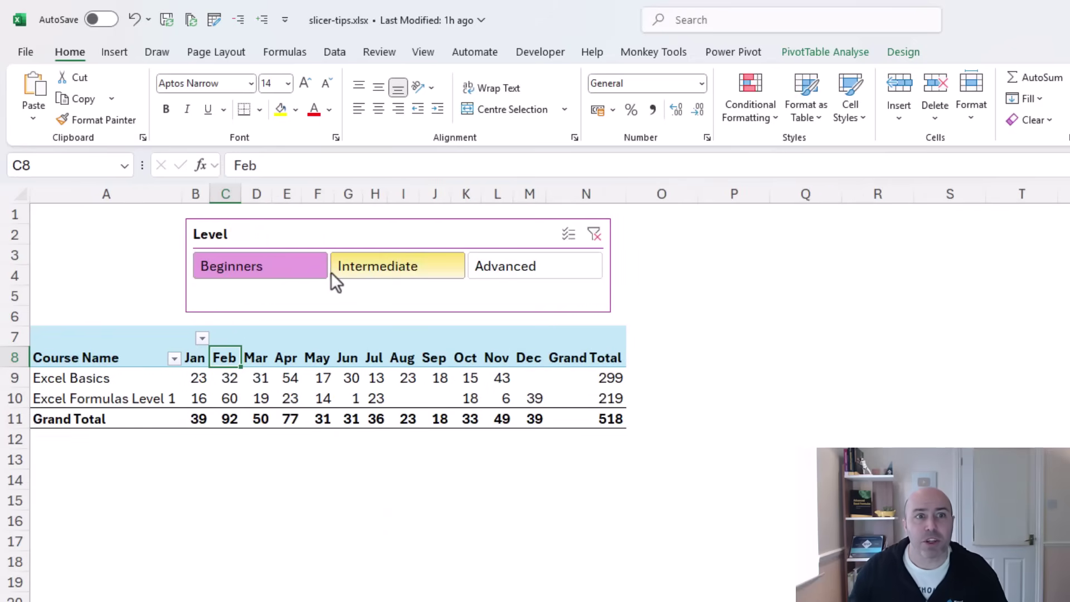
left_click(359, 272)
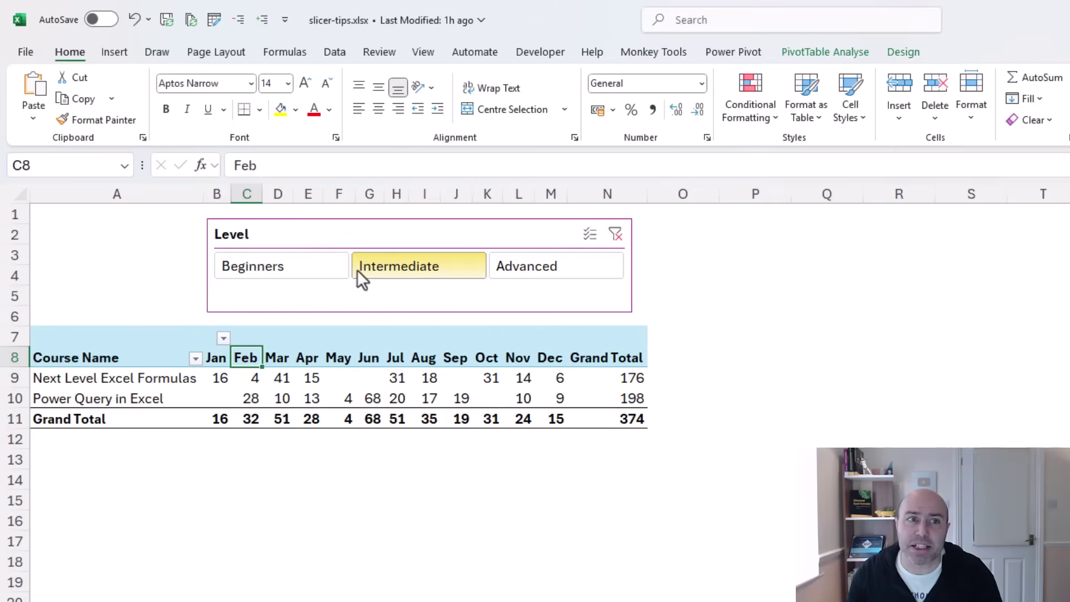
left_click(342, 268)
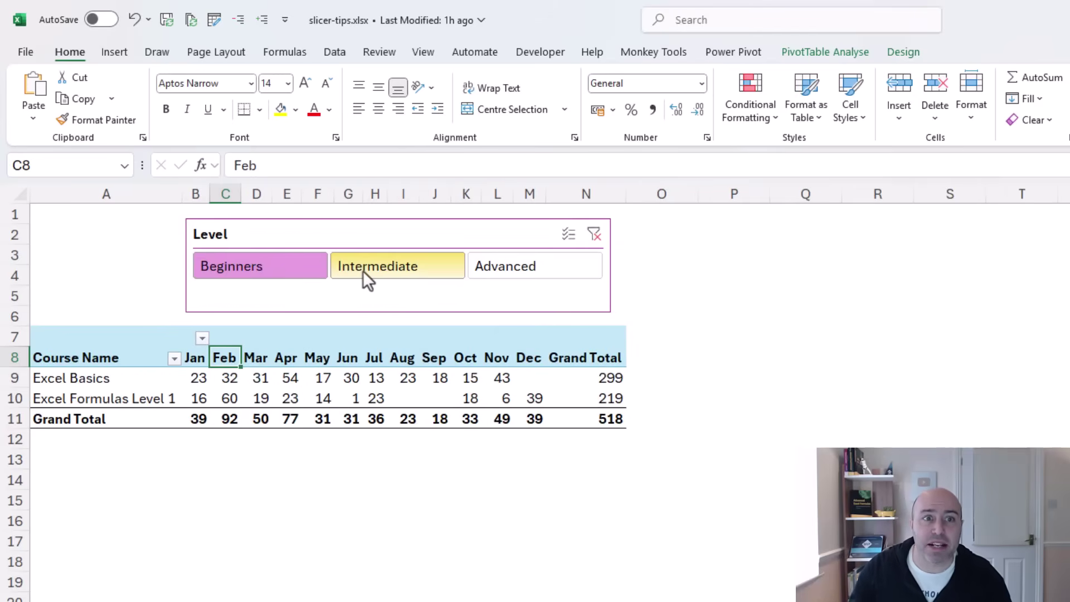
left_click(363, 270)
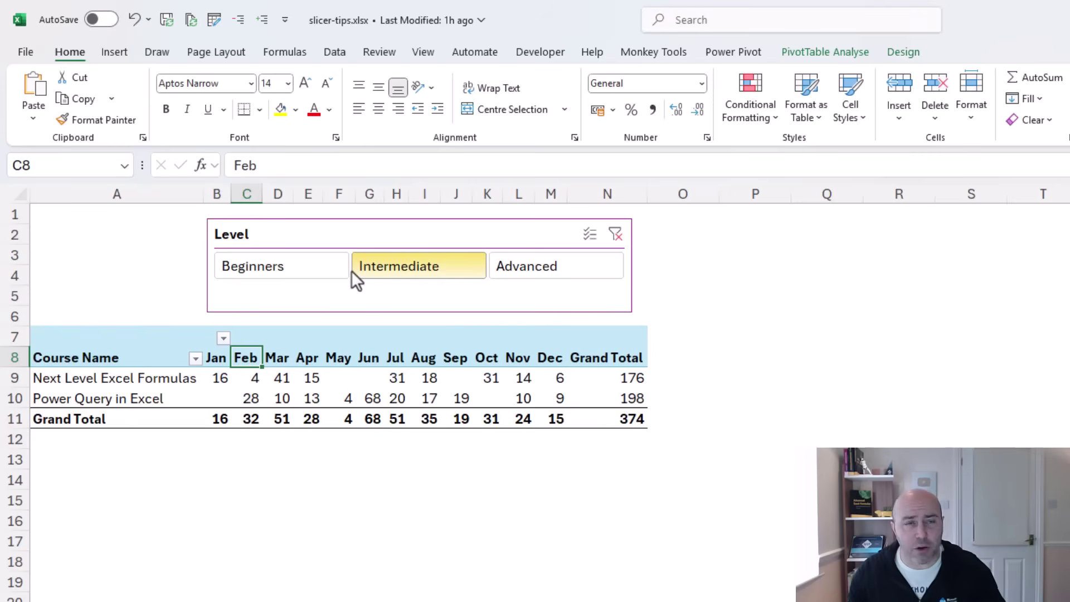
Step: Set the Level slicer's position property to Don't move or size with cells
left_click(363, 230)
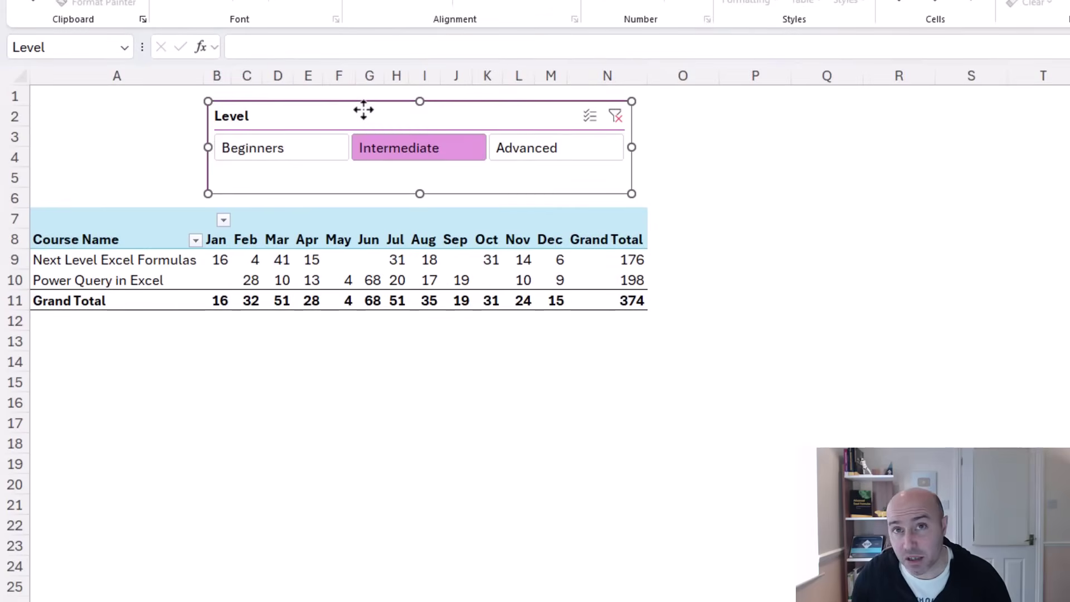
right_click(364, 228)
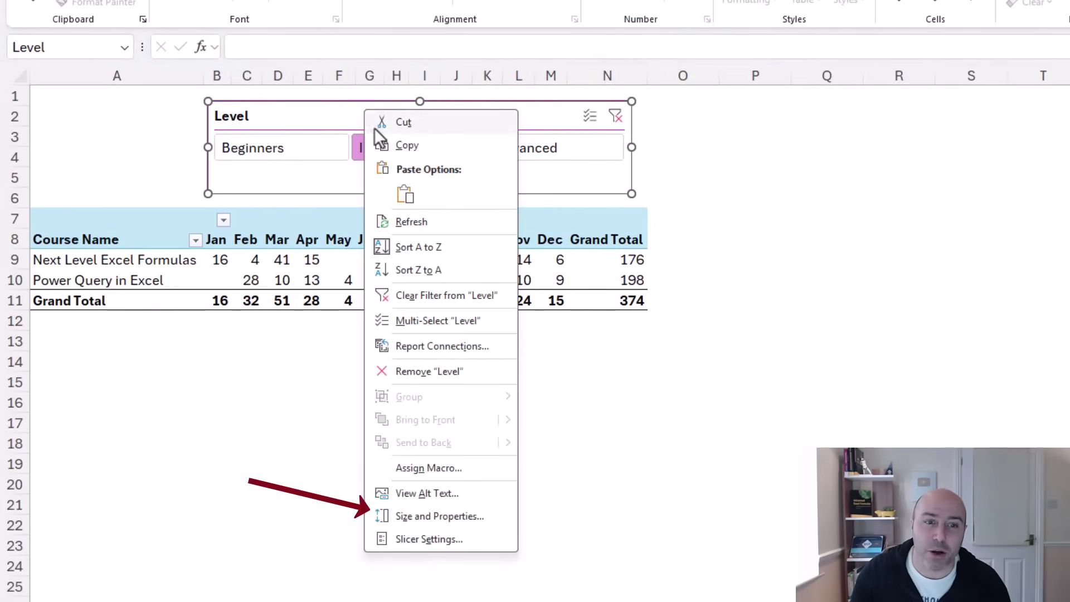
left_click(433, 516)
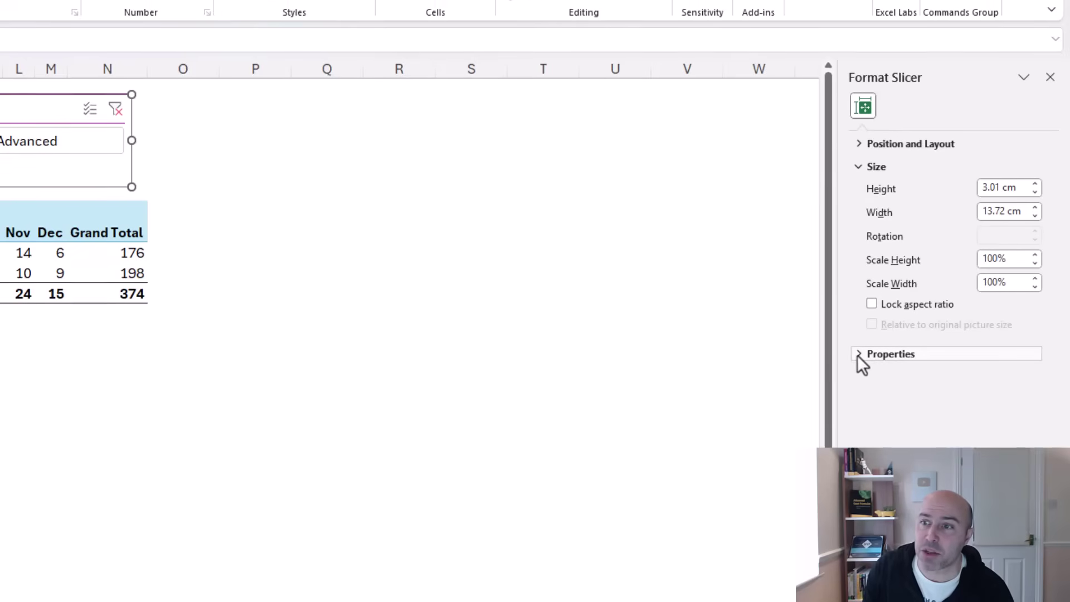
left_click(859, 354)
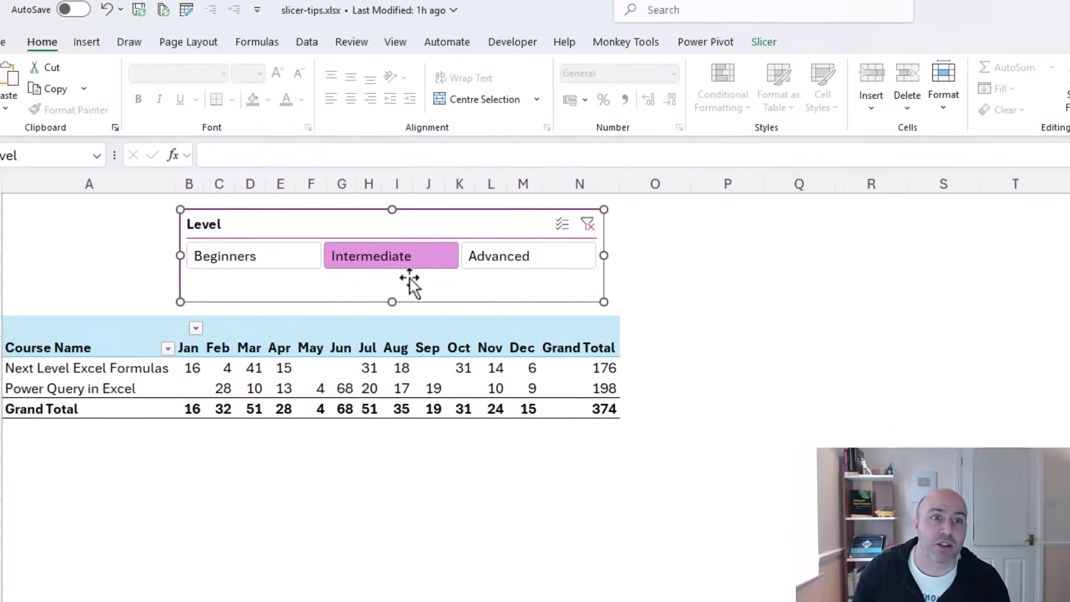
Step: Test the fixed slicer by filtering to Beginners and Advanced, then back to Intermediate
left_click(303, 251)
left_click(383, 264)
left_click(506, 272)
left_click(447, 266)
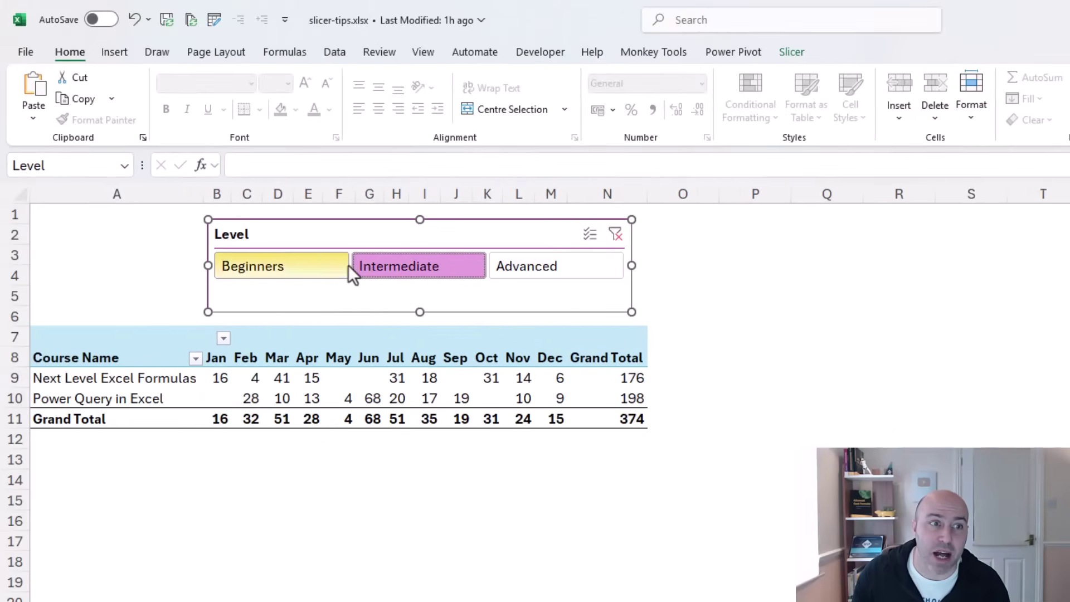
left_click(346, 266)
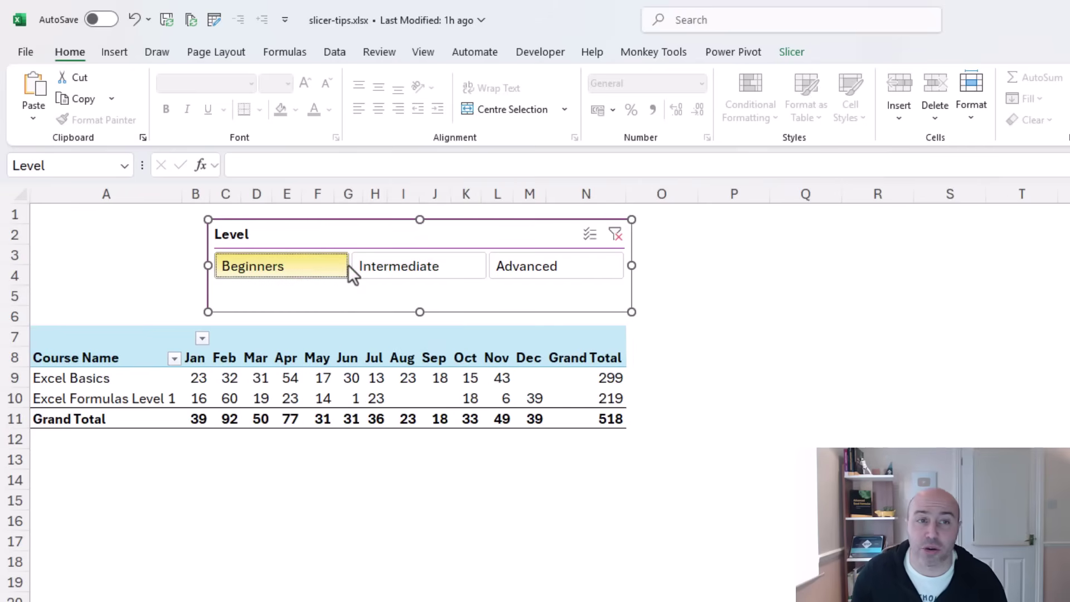
left_click(360, 265)
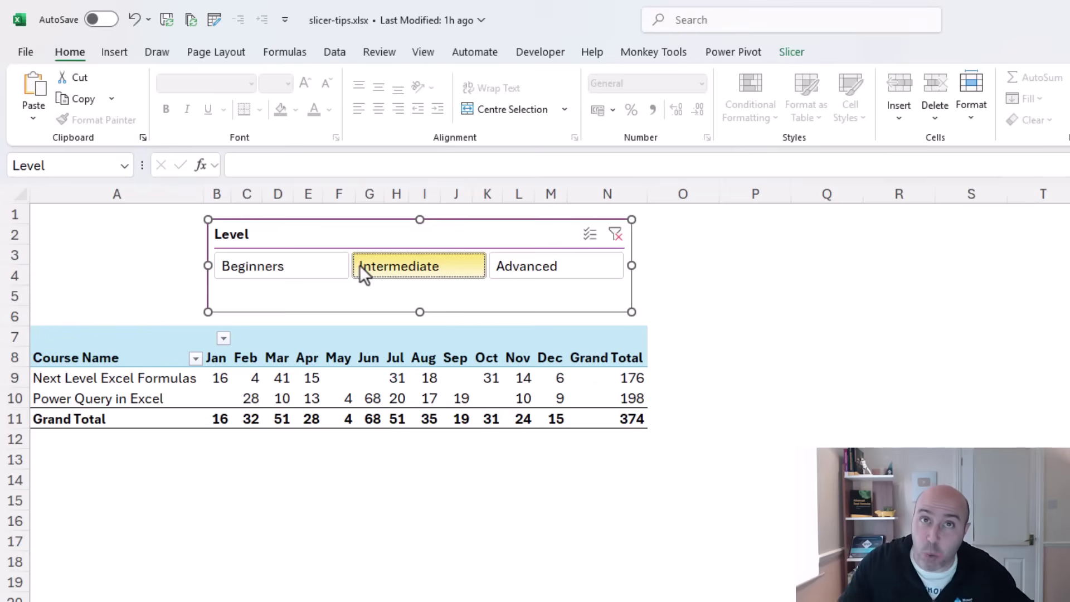
Step: Turn off Auto-fit column widths on update in the course PivotTable's options
left_click(283, 374)
right_click(283, 375)
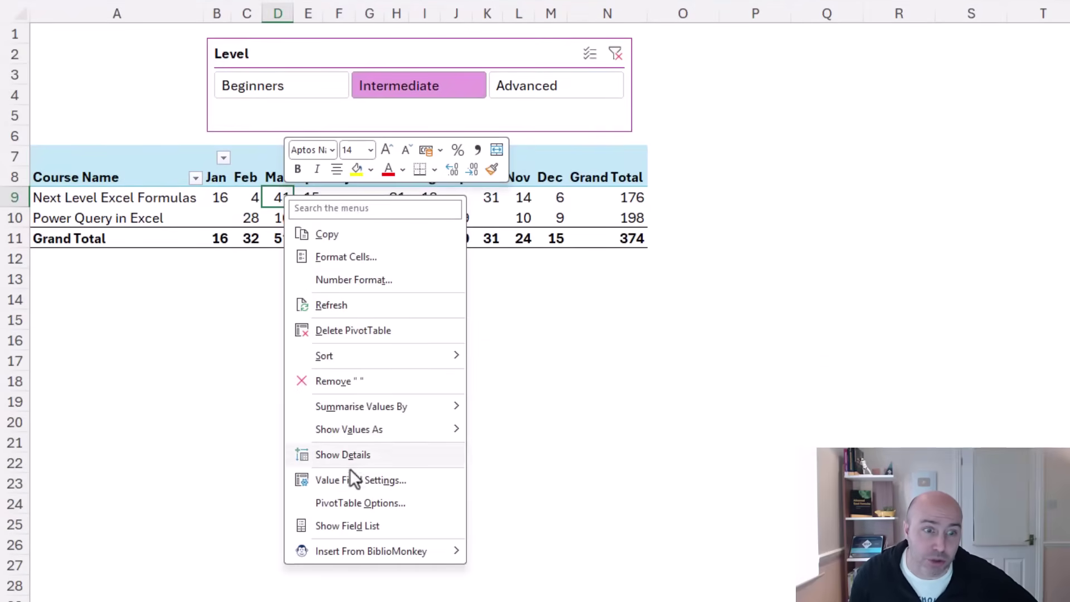
left_click(363, 498)
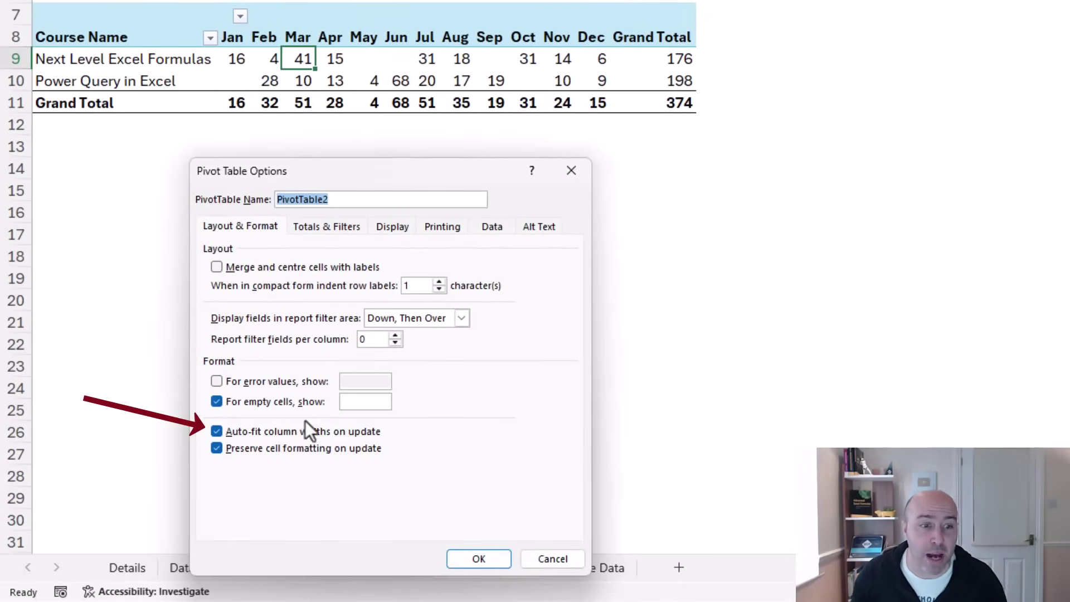
left_click(216, 430)
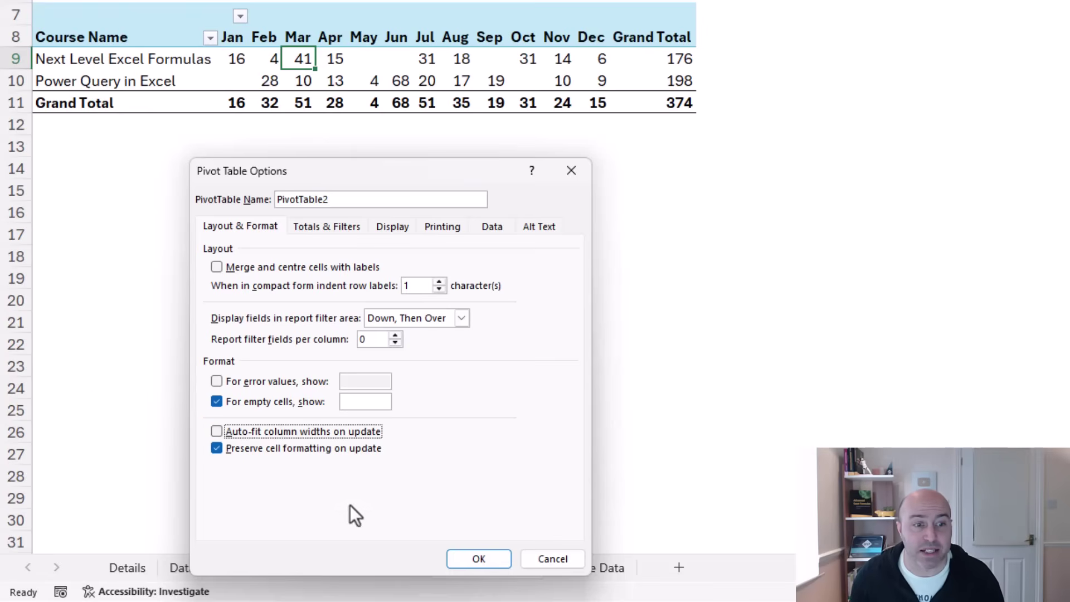
left_click(460, 558)
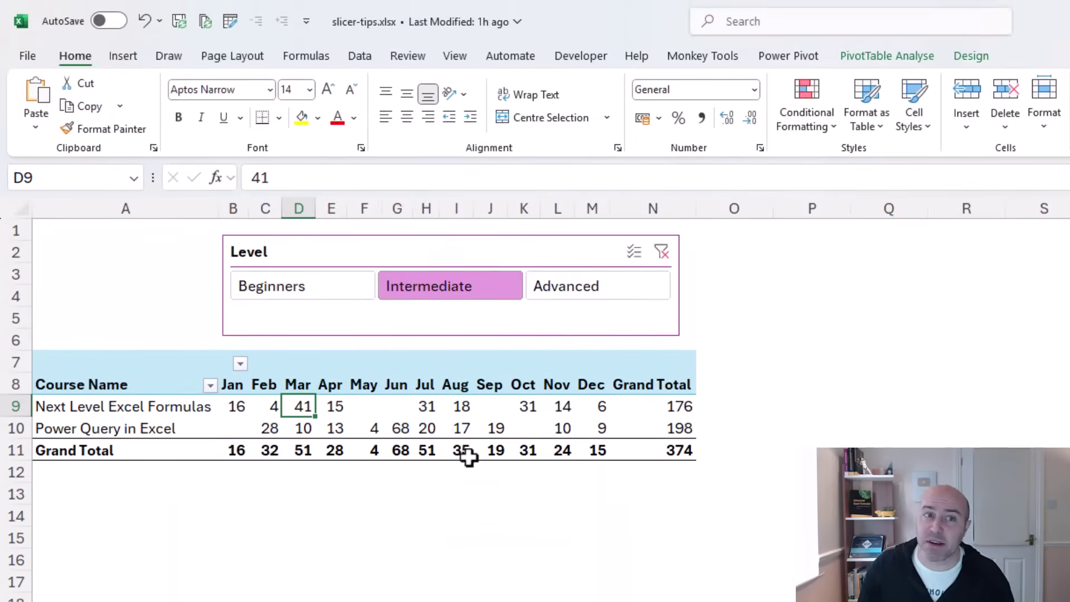
left_click(468, 426)
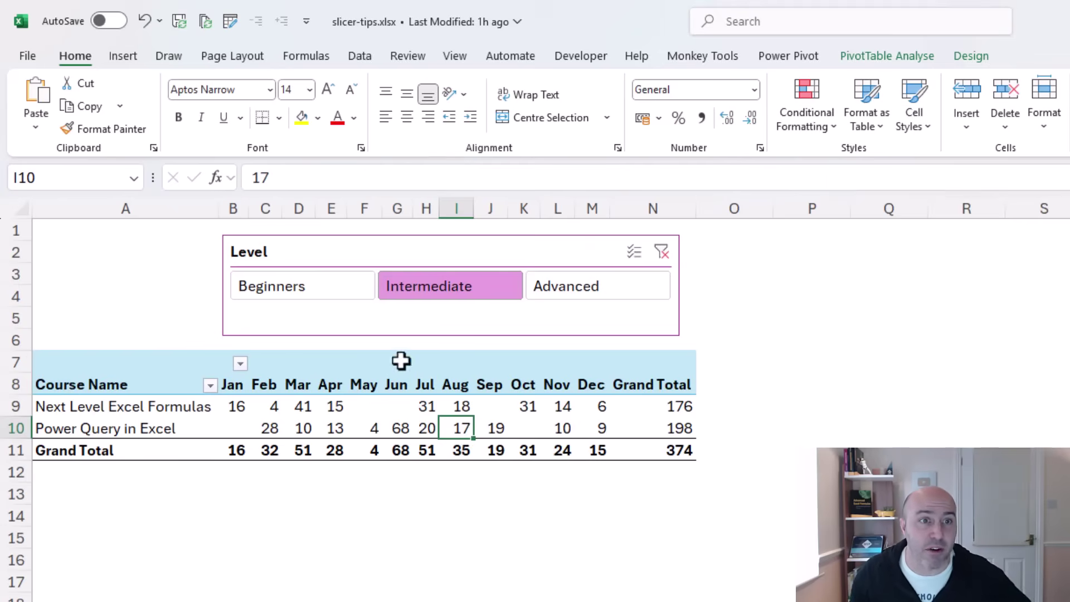
Step: Check column widths by filtering to Beginners, Intermediate, Advanced, then Intermediate again
left_click(349, 285)
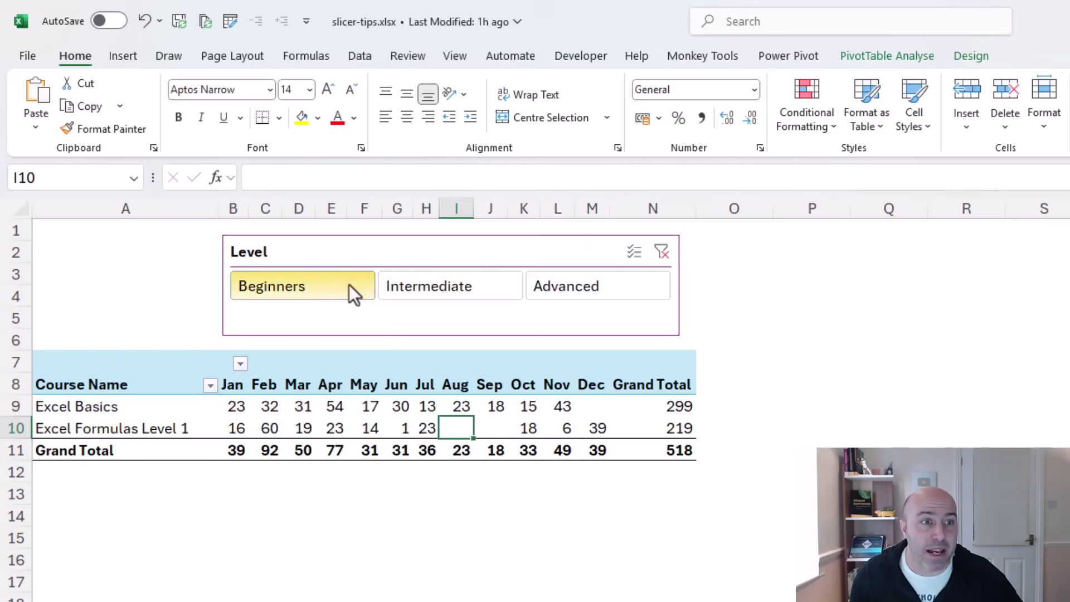
left_click(428, 293)
left_click(579, 295)
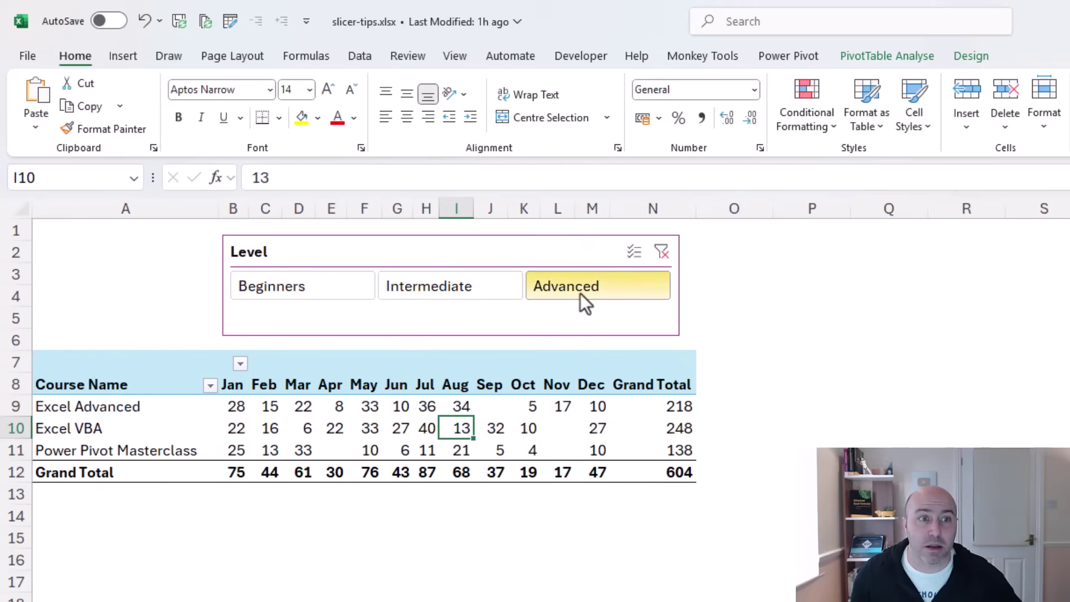
left_click(510, 285)
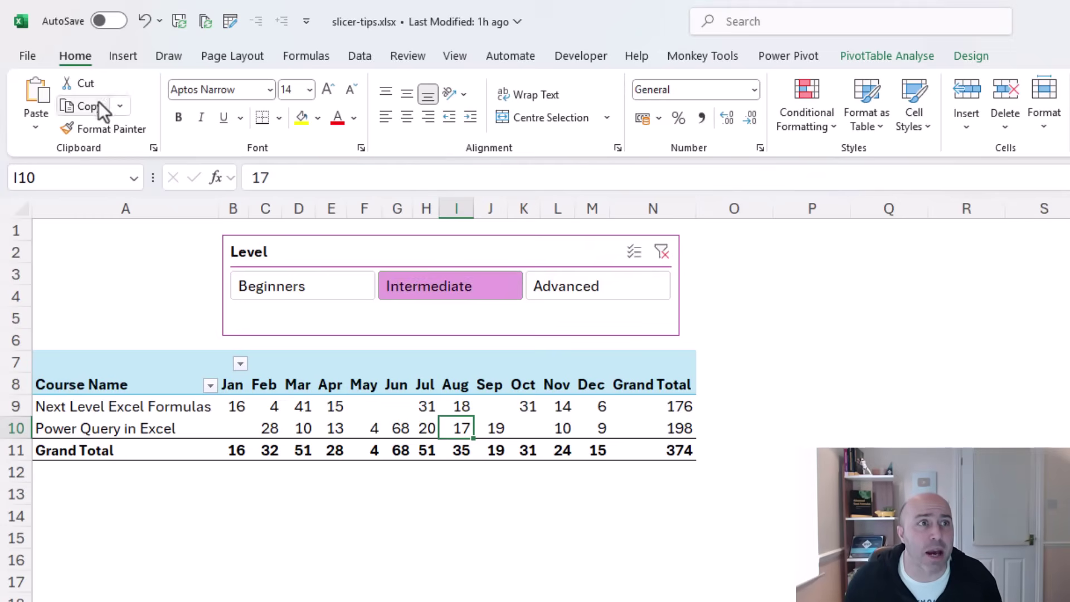
left_click(34, 57)
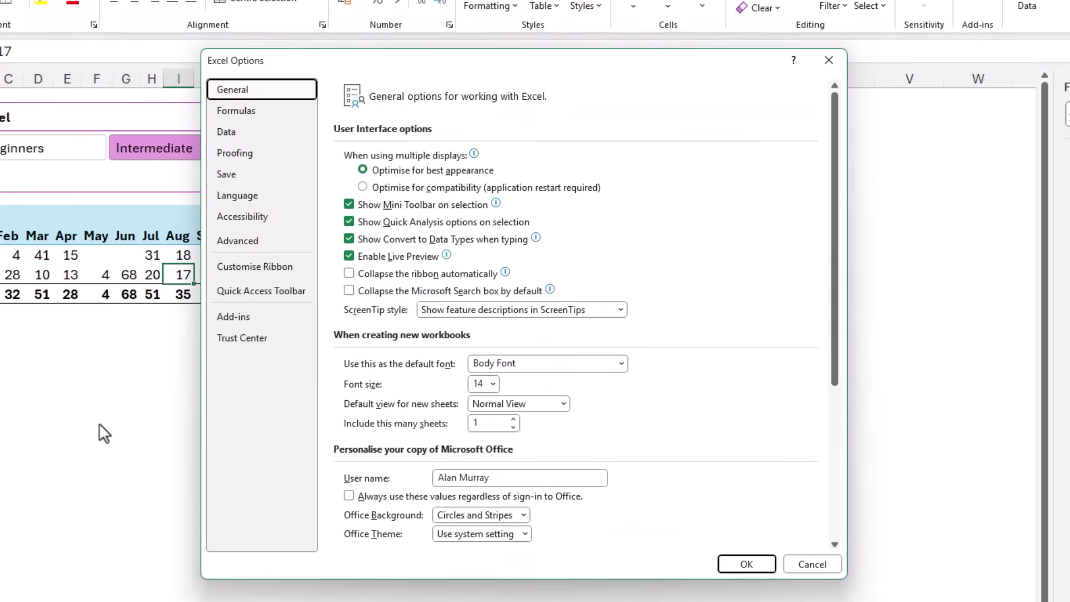
left_click(237, 242)
left_click_drag(831, 145, 827, 519)
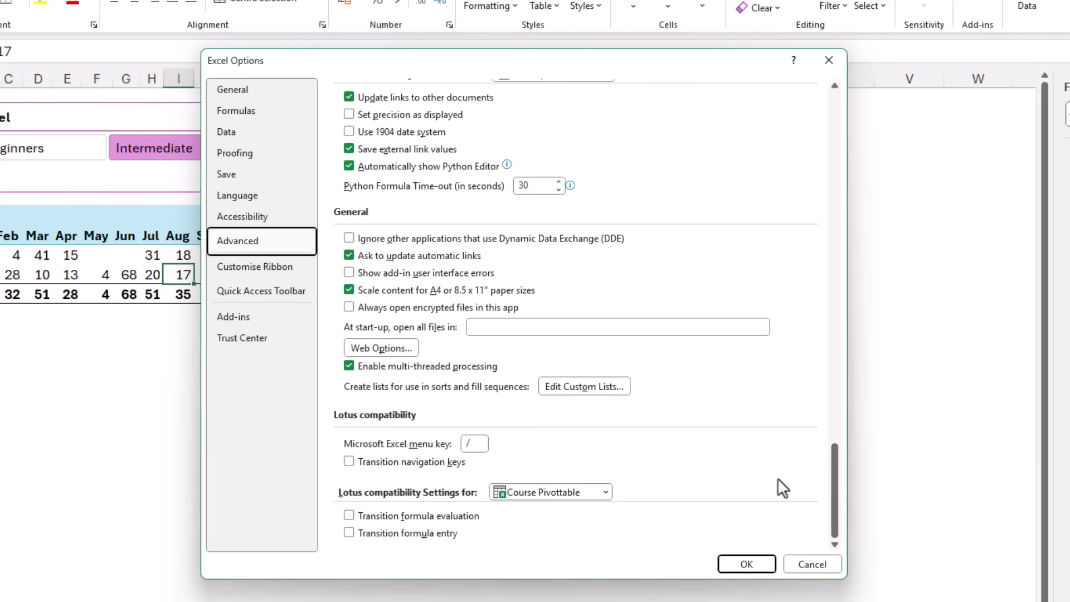
left_click(615, 389)
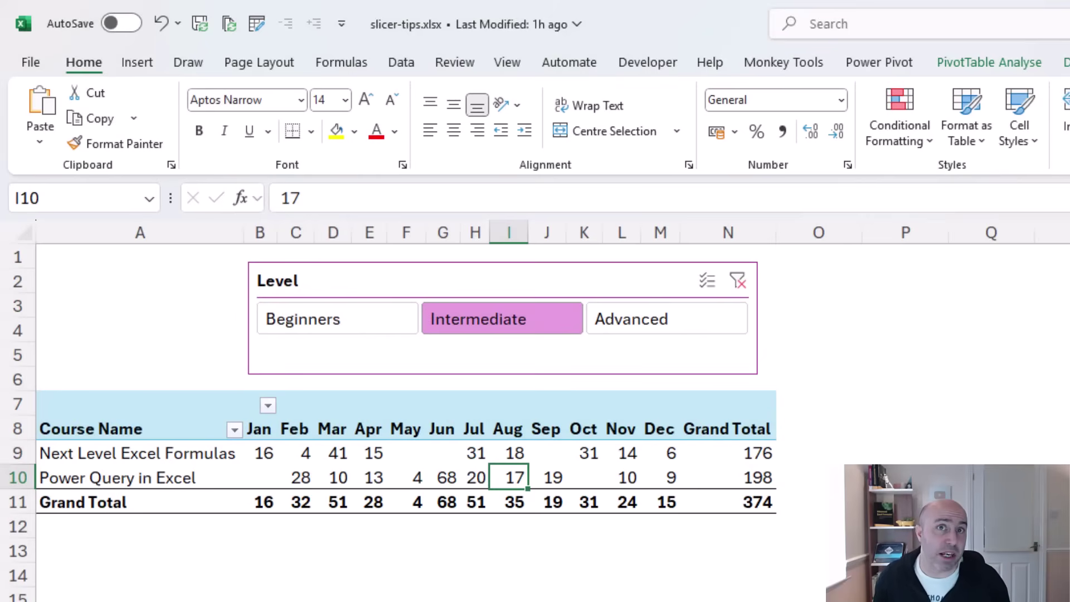
right_click(661, 269)
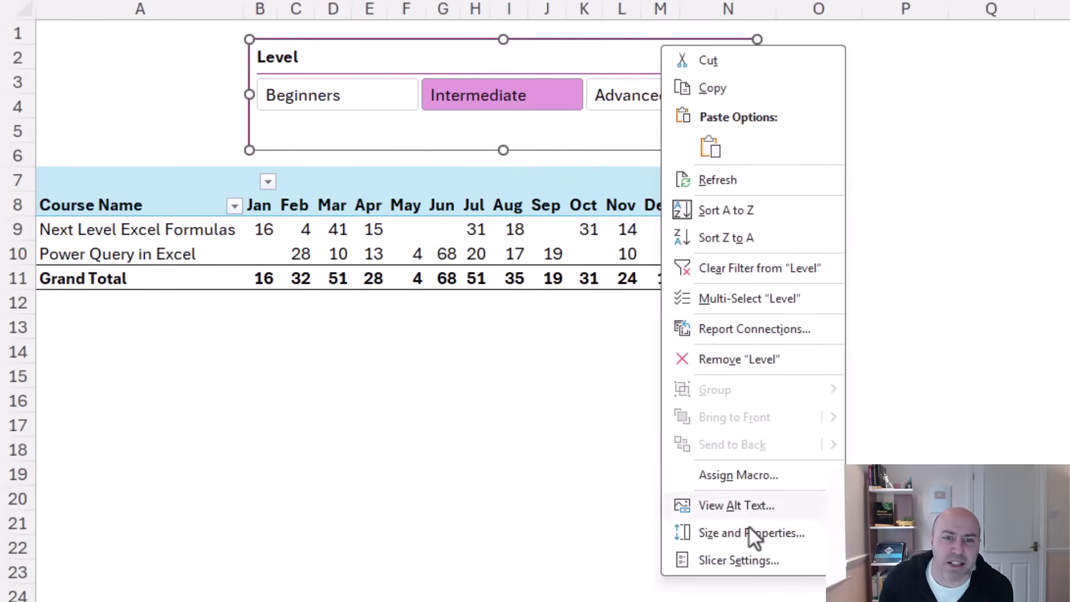
left_click(748, 557)
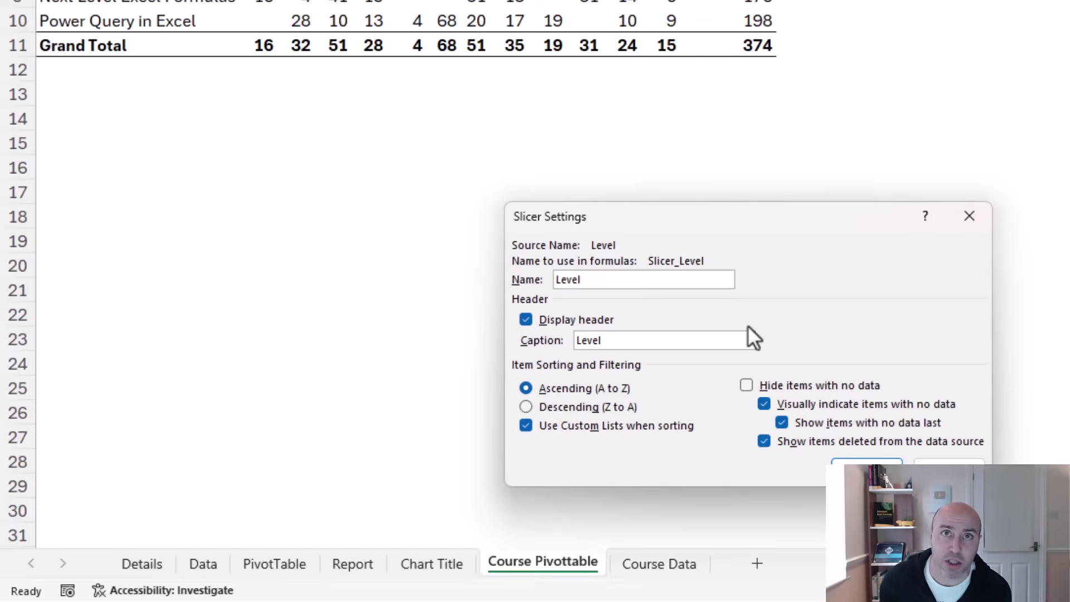
key("Return")
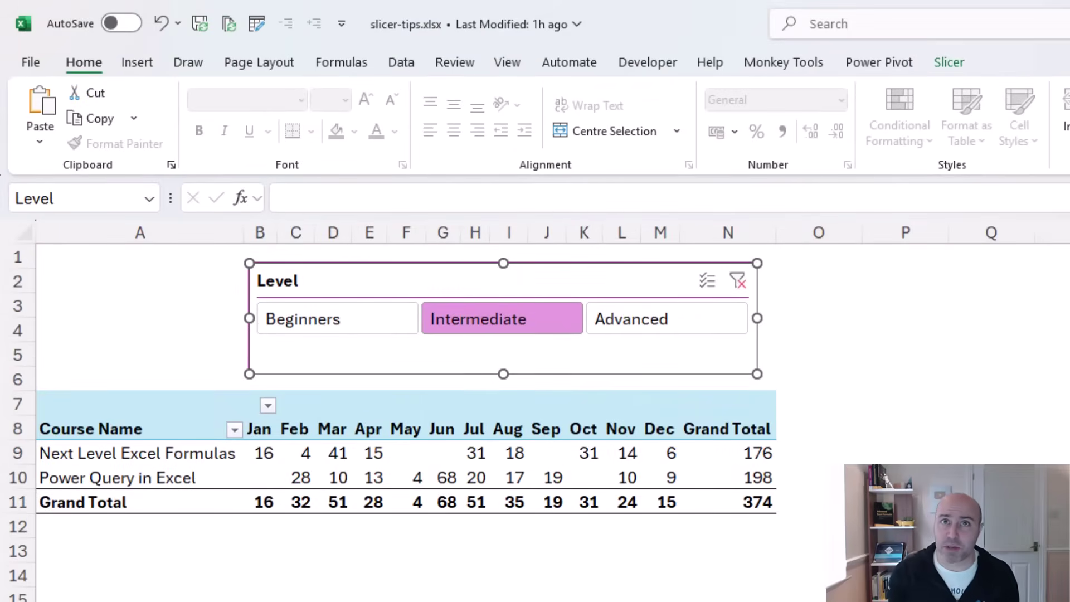